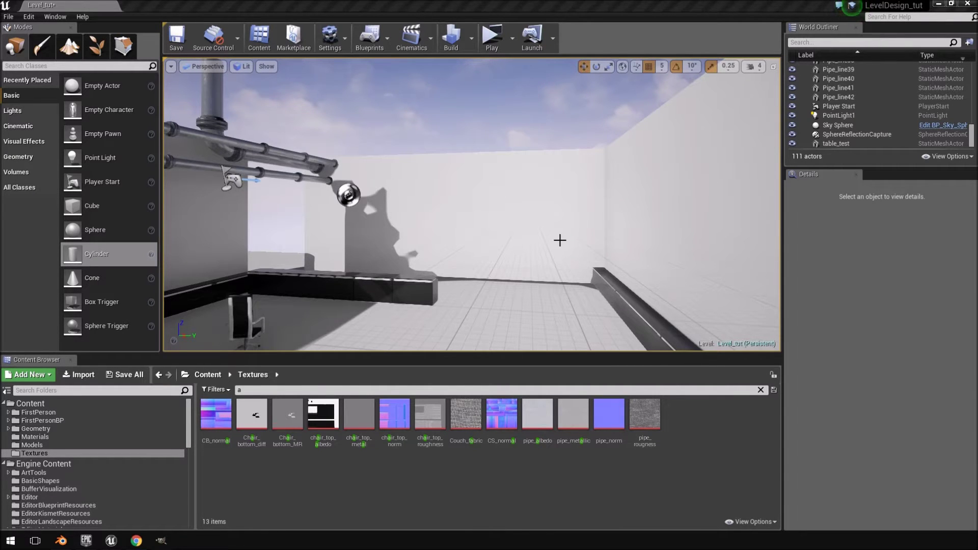
- Examine the pipes and plain walls of the room and select the back wall behind the couch
{"action": "right_click_drag", "start_coordinate": [496, 256], "coordinate": [461, 256]}
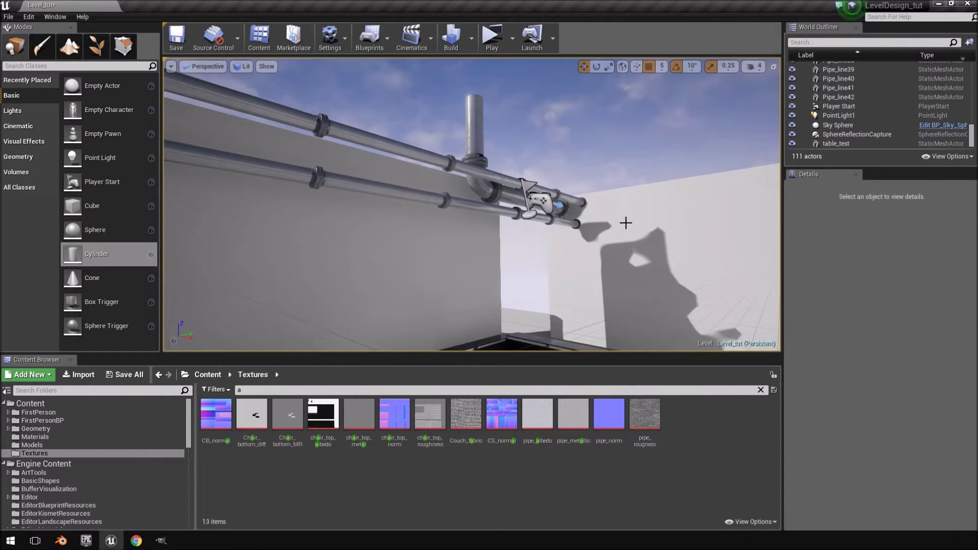
{"action": "right_click_drag", "start_coordinate": [626, 223], "coordinate": [415, 148]}
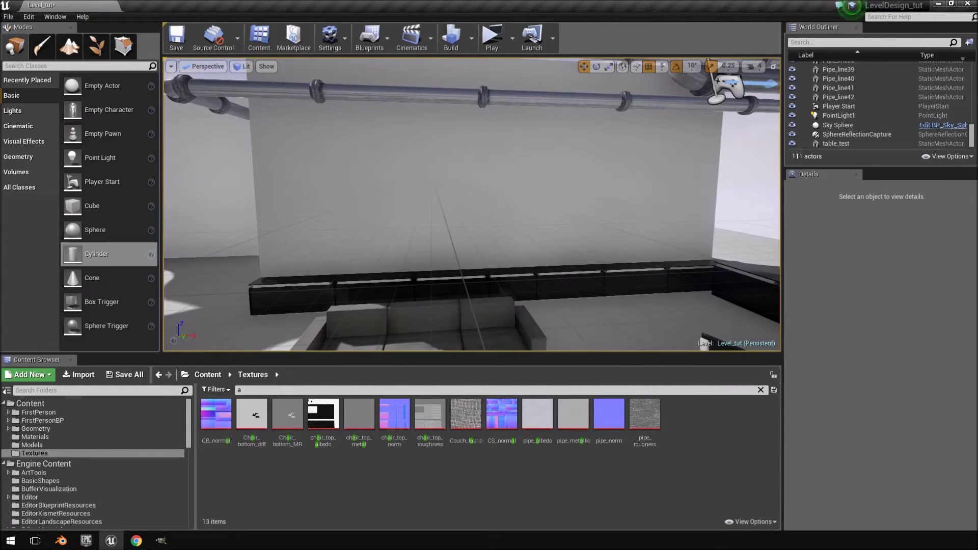
{"action": "left_click", "coordinate": [346, 194]}
{"action": "right_click_drag", "start_coordinate": [347, 195], "coordinate": [545, 210]}
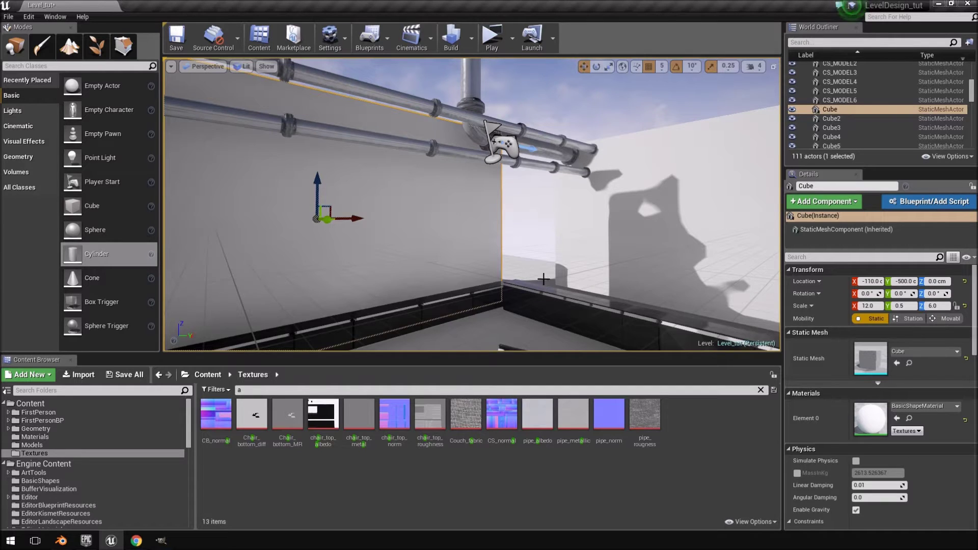
{"action": "right_click_drag", "start_coordinate": [609, 207], "coordinate": [357, 163]}
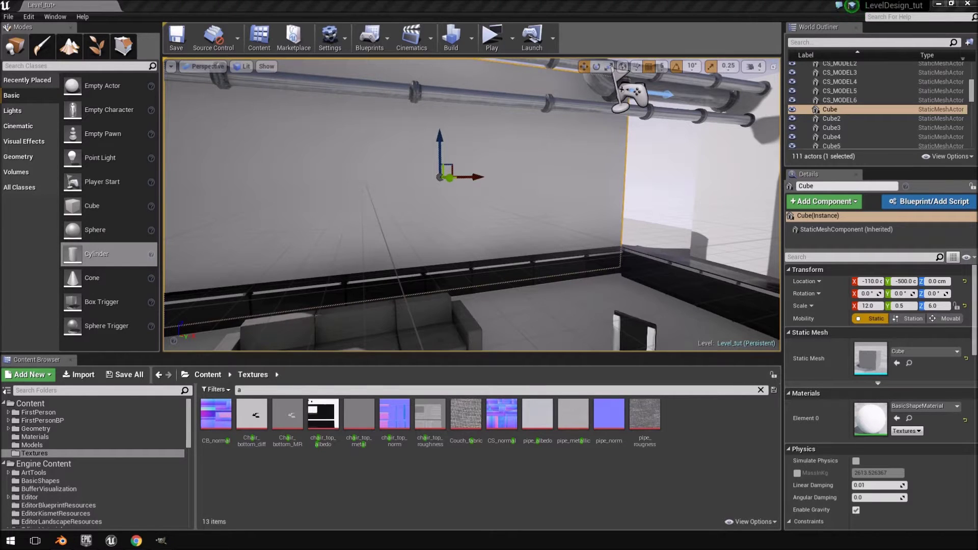
- Compare the concrete wall in the paused Mirror's Edge Catalyst reference video with the ConcreteNew0053 textures on textures.com in Chrome
{"action": "left_click_drag", "start_coordinate": [977, 11], "coordinate": [401, 13]}
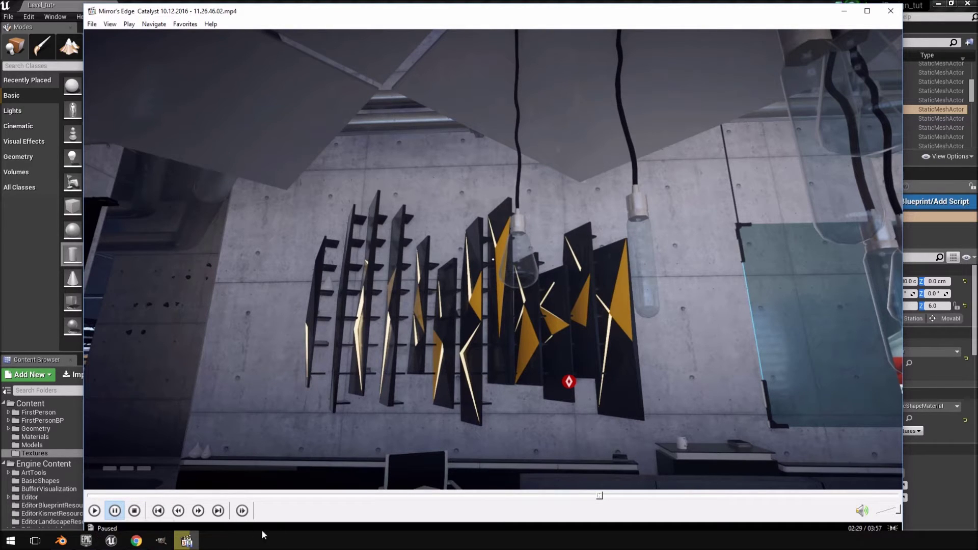
{"action": "mouse_move", "coordinate": [136, 544]}
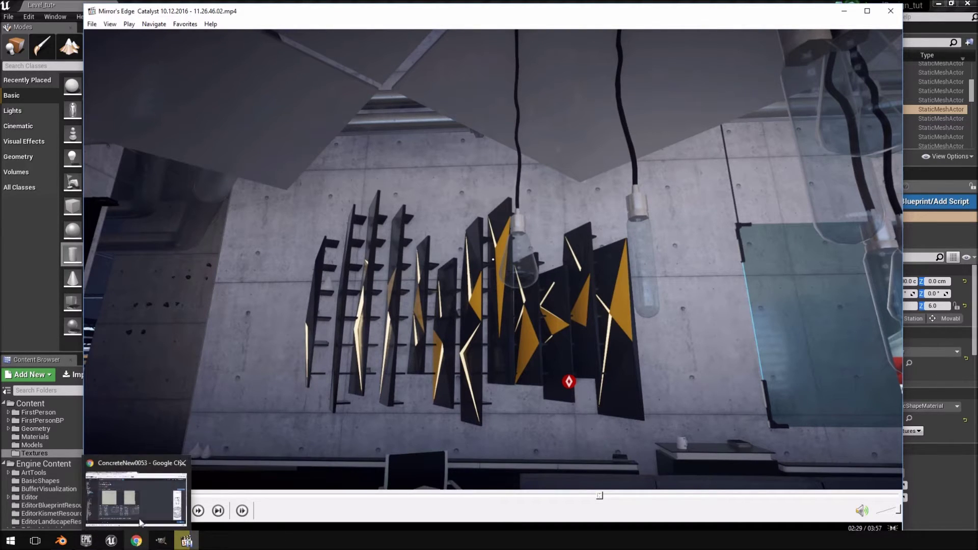
{"action": "left_click", "coordinate": [141, 522]}
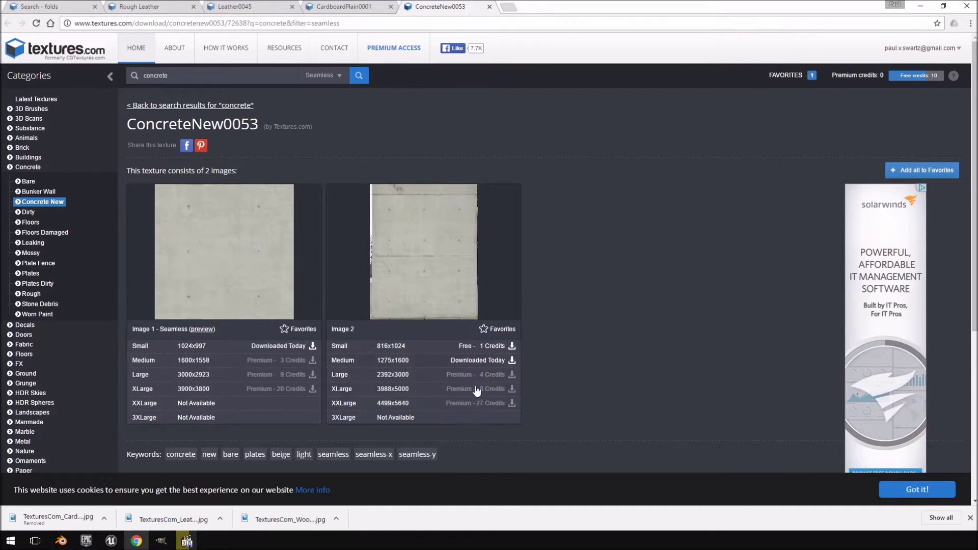
{"action": "mouse_move", "coordinate": [510, 310]}
{"action": "left_click", "coordinate": [187, 541]}
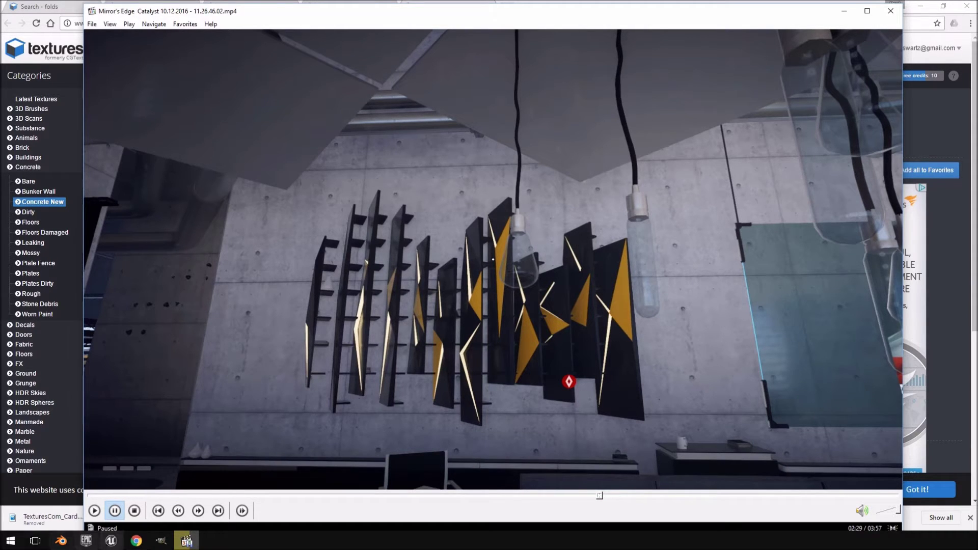
{"action": "mouse_move", "coordinate": [149, 544]}
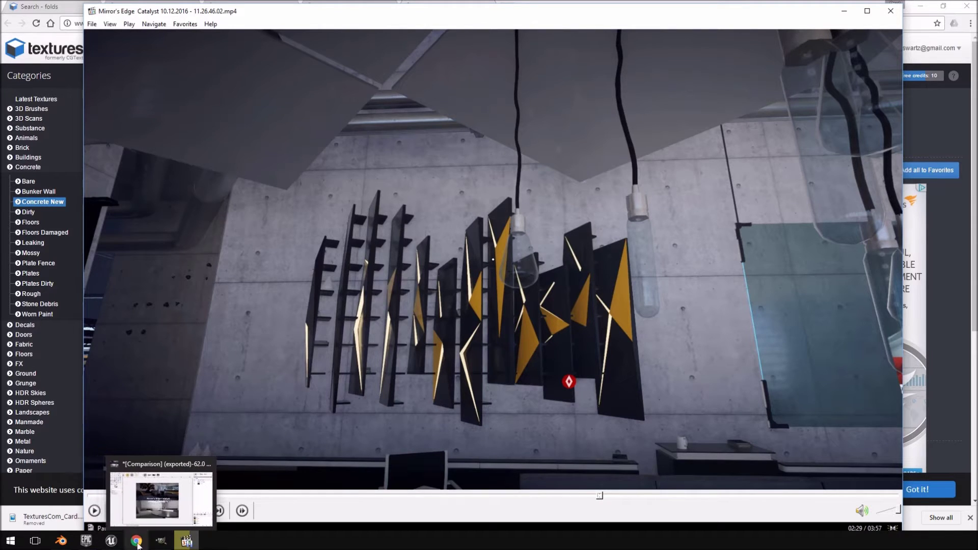
{"action": "left_click", "coordinate": [137, 541]}
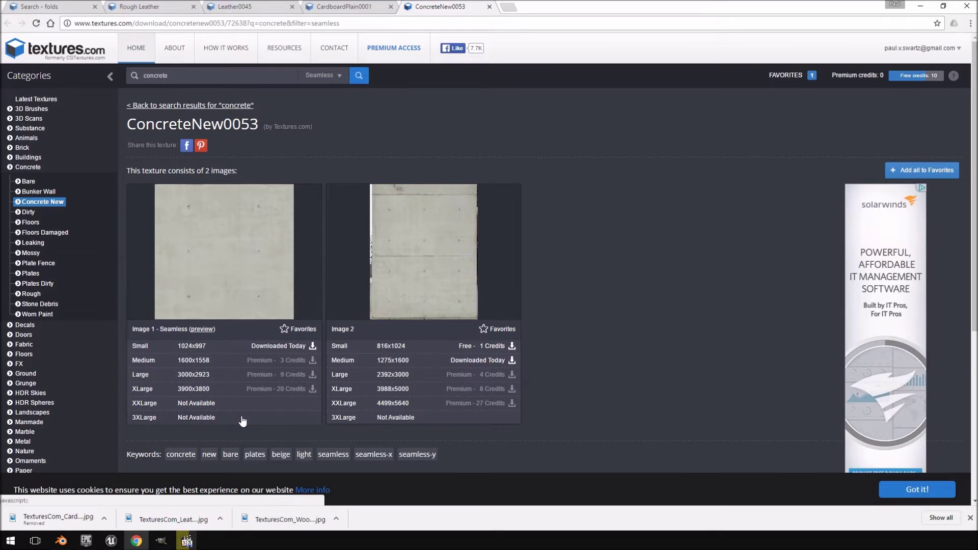
{"action": "left_click", "coordinate": [188, 542]}
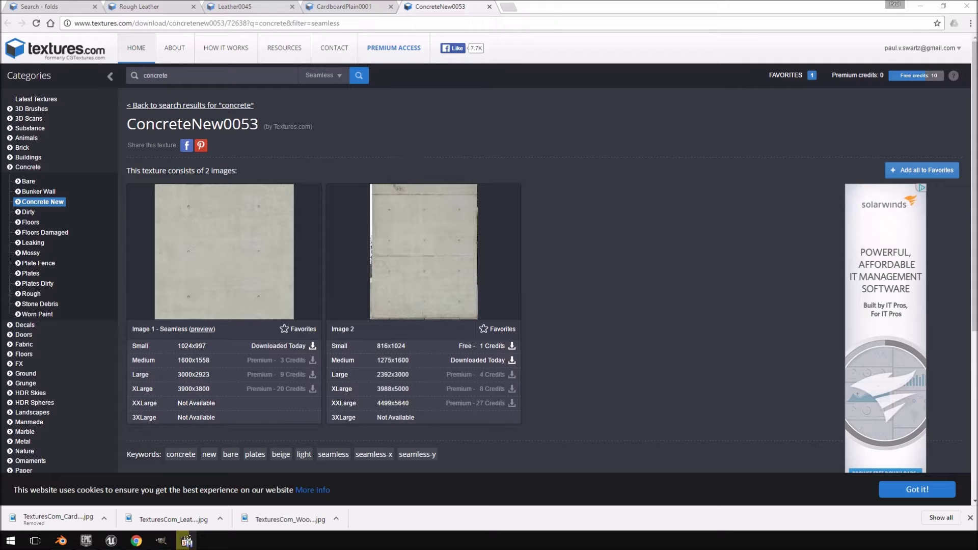
- In File Explorer, open the Concrete folder inside LevelDesign_tut and preview TexturesCom_ConcreteNew0053_1_seamless_S.jpg
{"action": "key", "text": "ctrl+j"}
{"action": "left_click_drag", "start_coordinate": [0, 70], "coordinate": [366, 72]}
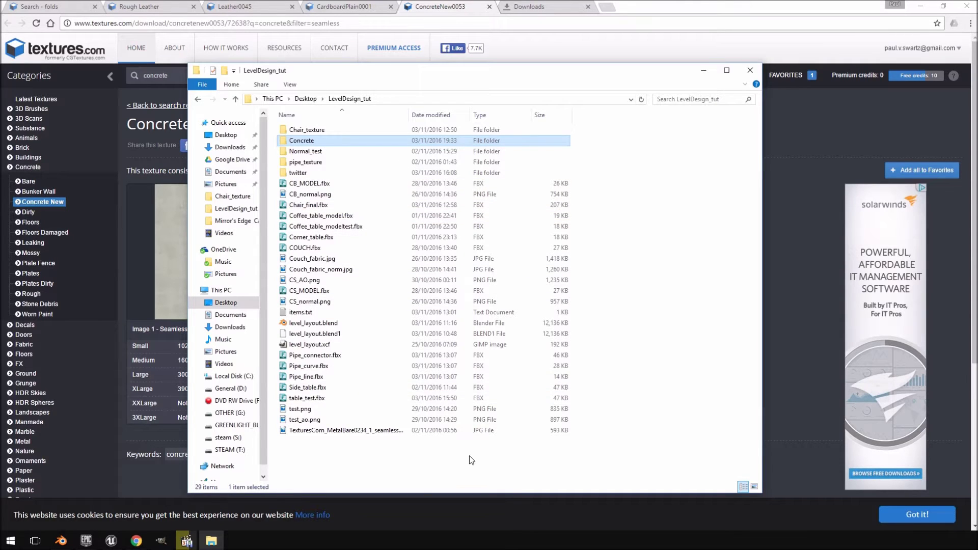
{"action": "left_click_drag", "start_coordinate": [471, 461], "coordinate": [272, 123]}
{"action": "left_click", "coordinate": [652, 266]}
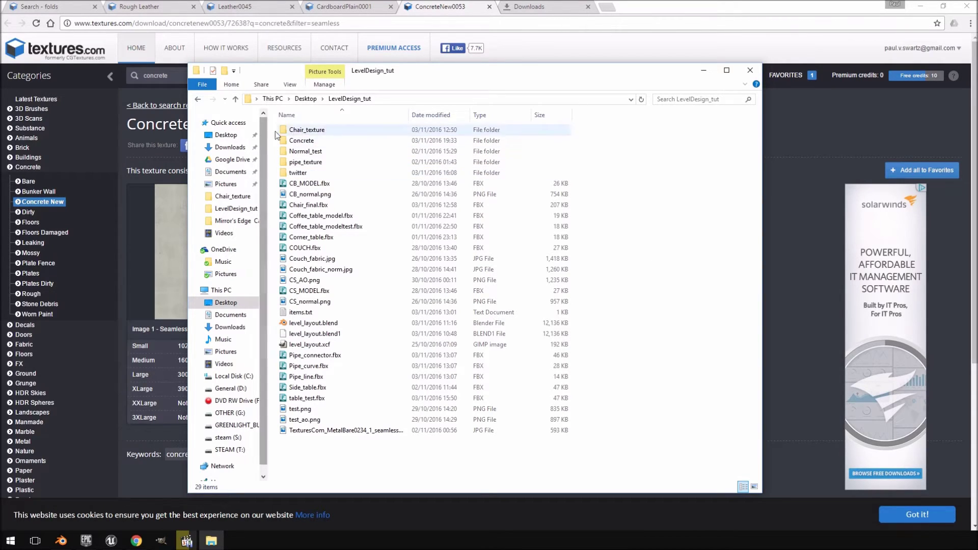
{"action": "double_click", "coordinate": [295, 146]}
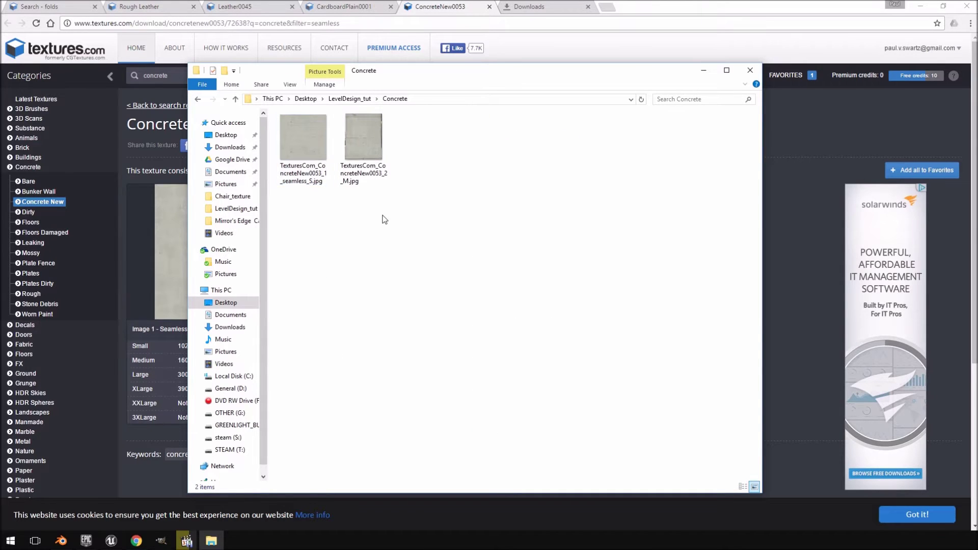
{"action": "double_click", "coordinate": [300, 155]}
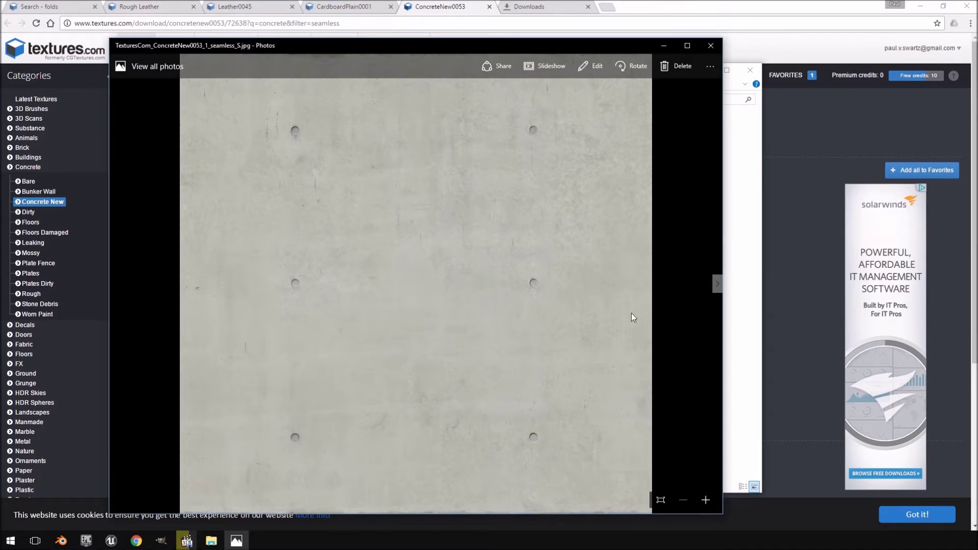
{"action": "left_click", "coordinate": [709, 46]}
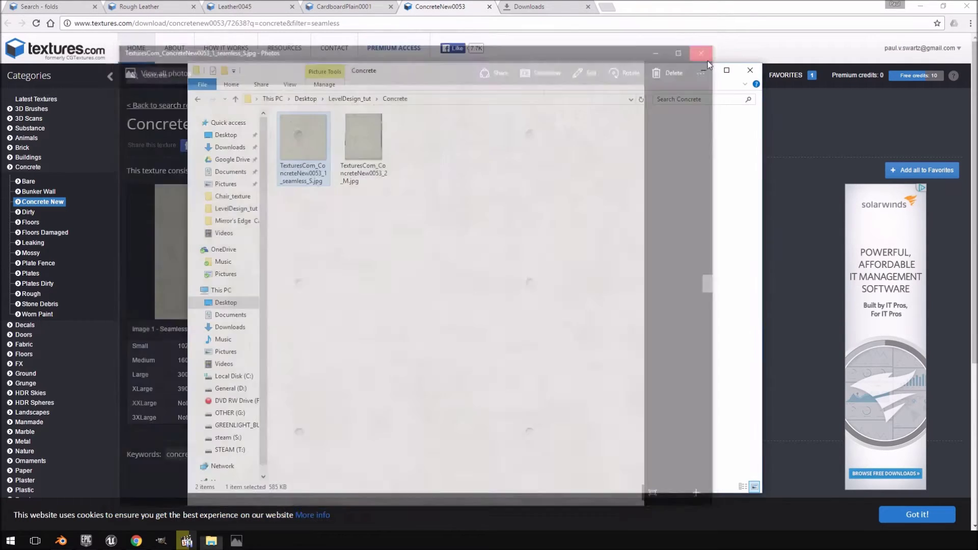
{"action": "left_click_drag", "start_coordinate": [470, 75], "coordinate": [501, 77]}
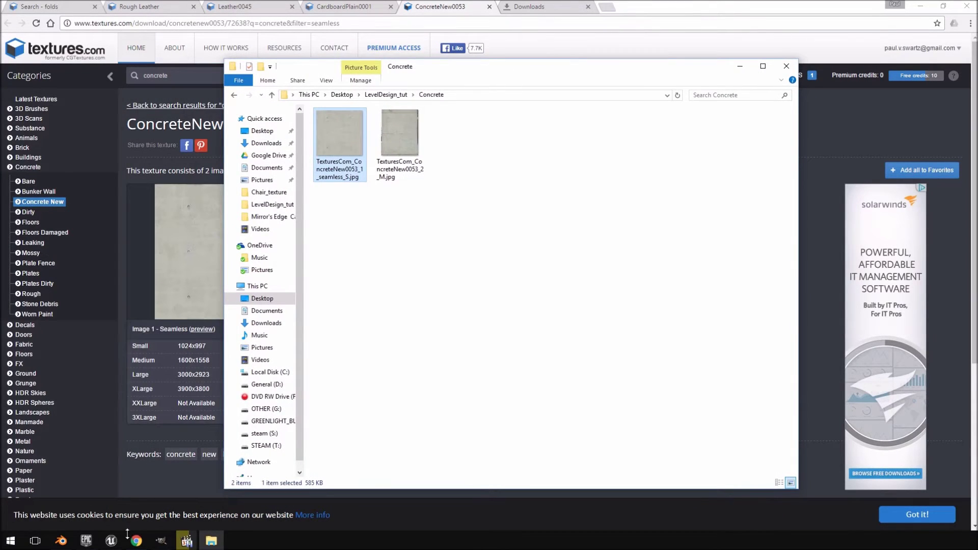
- Switch to Unreal Editor and import TexturesCom_ConcreteNew0053_1_seamless_S.jpg from the Concrete folder into the Textures folder
{"action": "left_click", "coordinate": [111, 541]}
{"action": "key", "text": "f"}
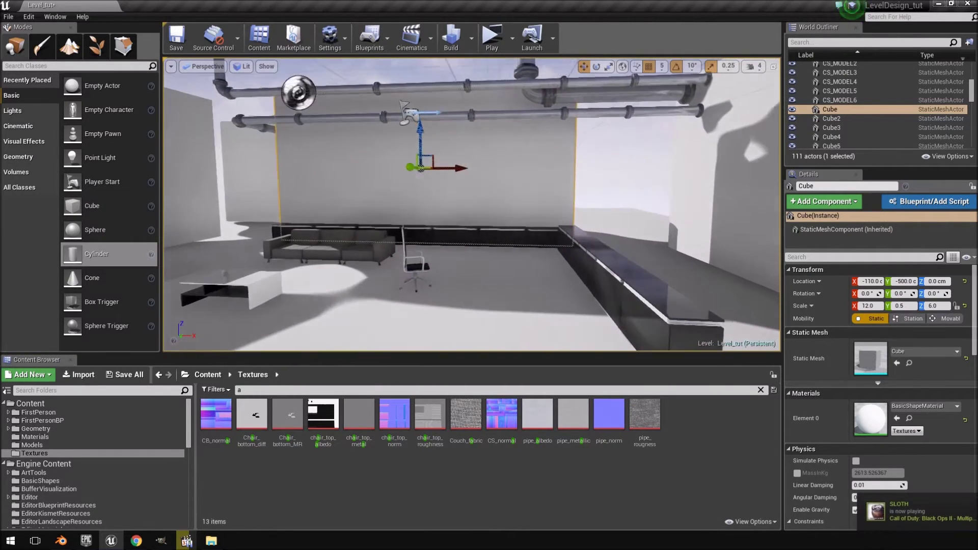
{"action": "left_click", "coordinate": [78, 374]}
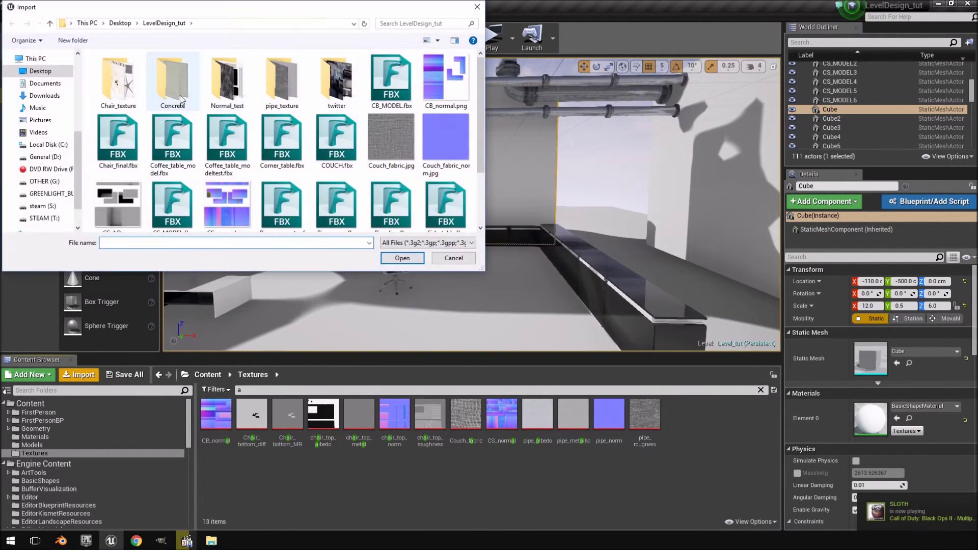
{"action": "double_click", "coordinate": [173, 82]}
{"action": "double_click", "coordinate": [129, 81]}
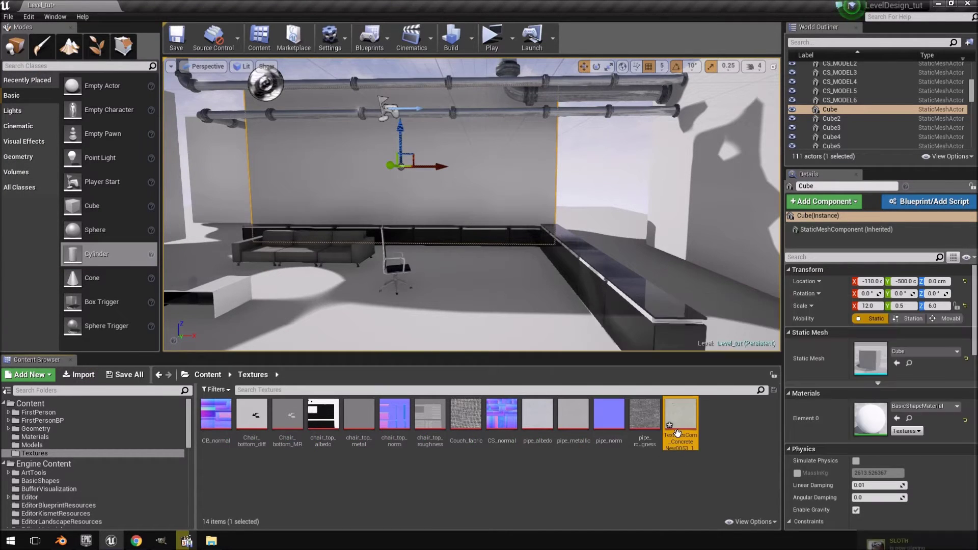
- Rename the imported concrete texture to Concrete_seamless
{"action": "left_click", "coordinate": [680, 440]}
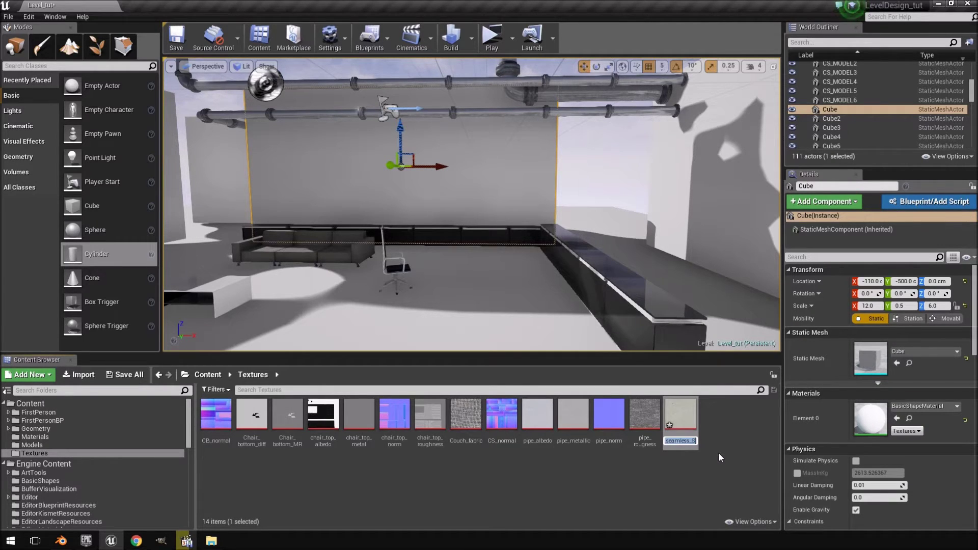
{"action": "key", "text": "BackSpace"}
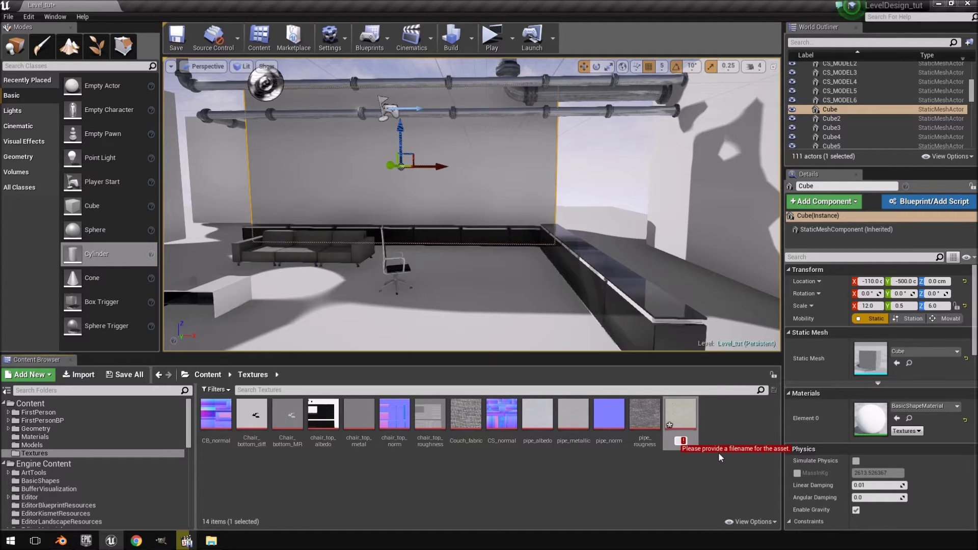
{"action": "type", "text": "Concrete"}
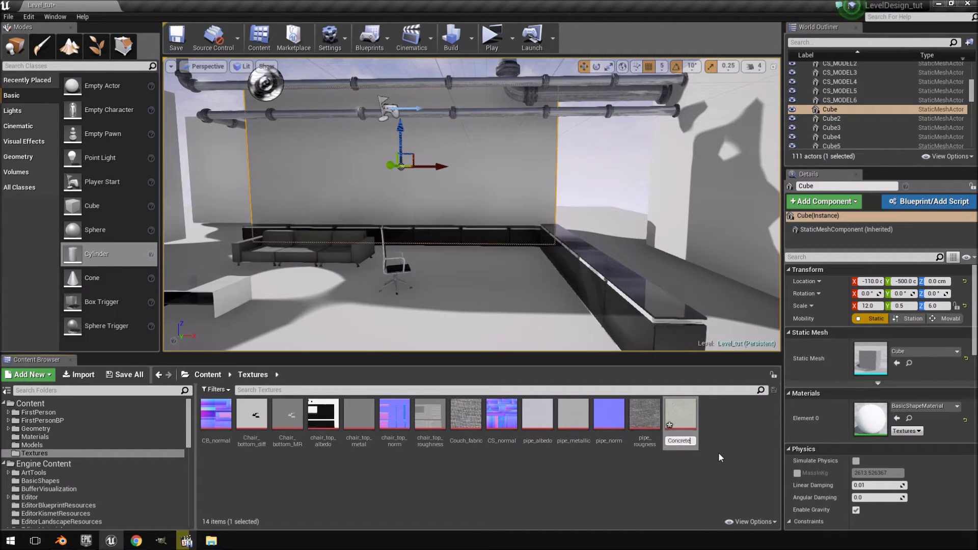
{"action": "type", "text": "_seamlesseamless"}
{"action": "key", "text": "Return"}
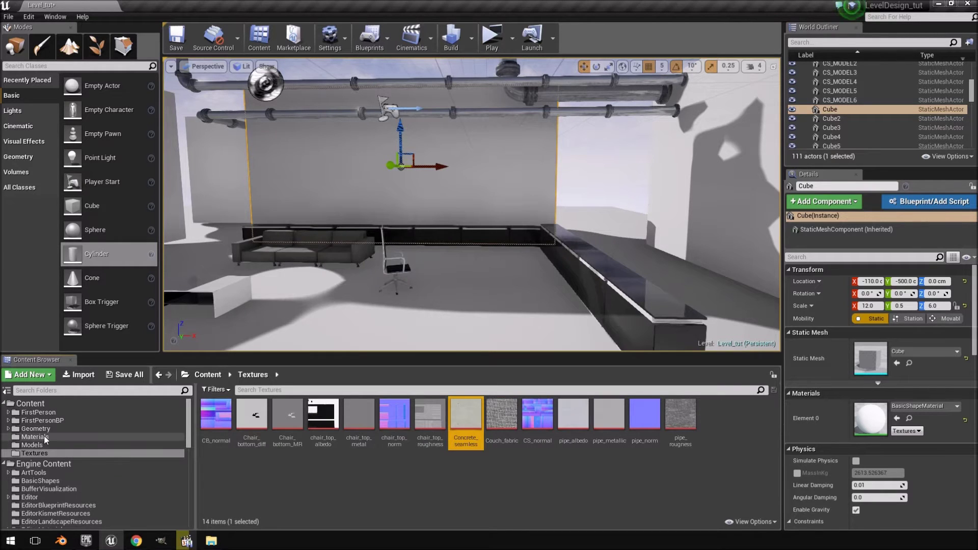
- Create a new material in the Materials folder, keeping its default name
{"action": "left_click", "coordinate": [34, 437]}
{"action": "right_click", "coordinate": [435, 481]}
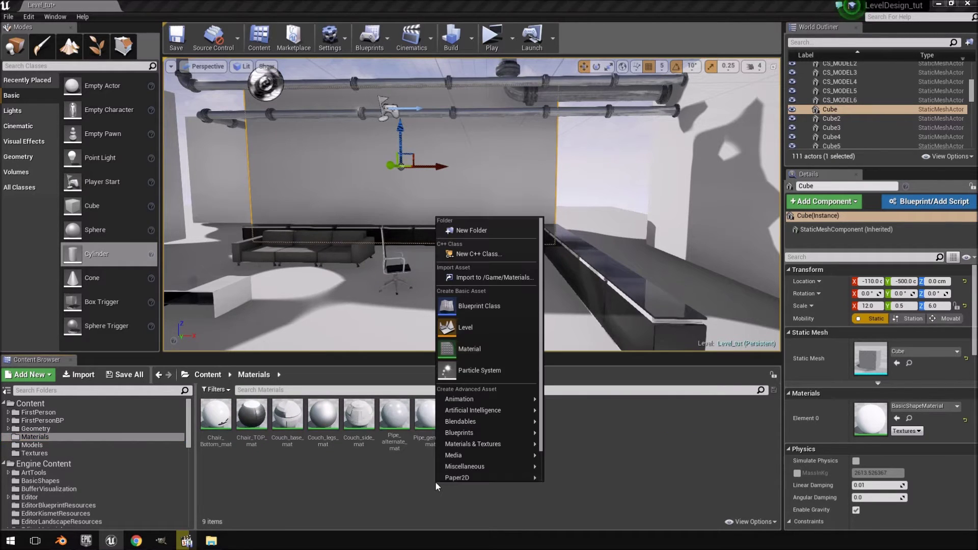
{"action": "left_click", "coordinate": [476, 351]}
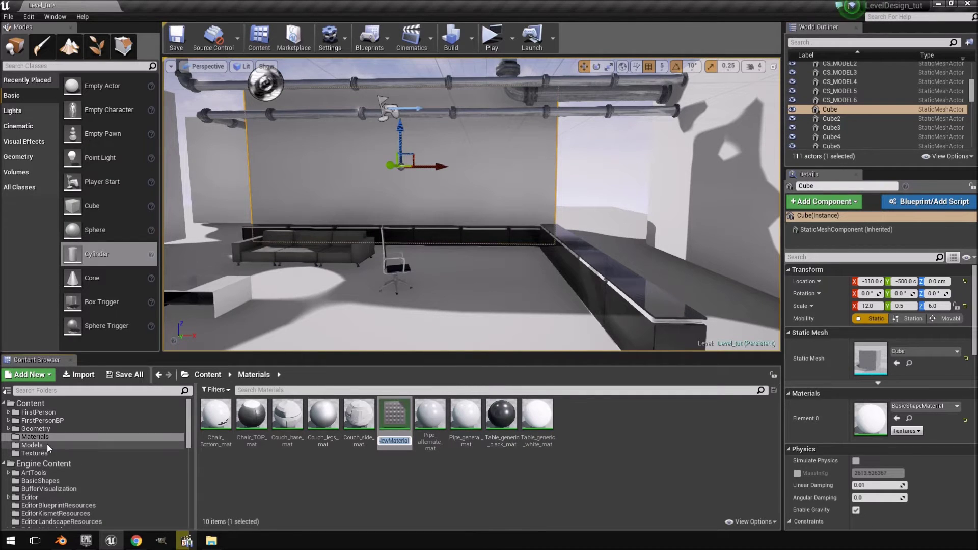
{"action": "left_click", "coordinate": [443, 457]}
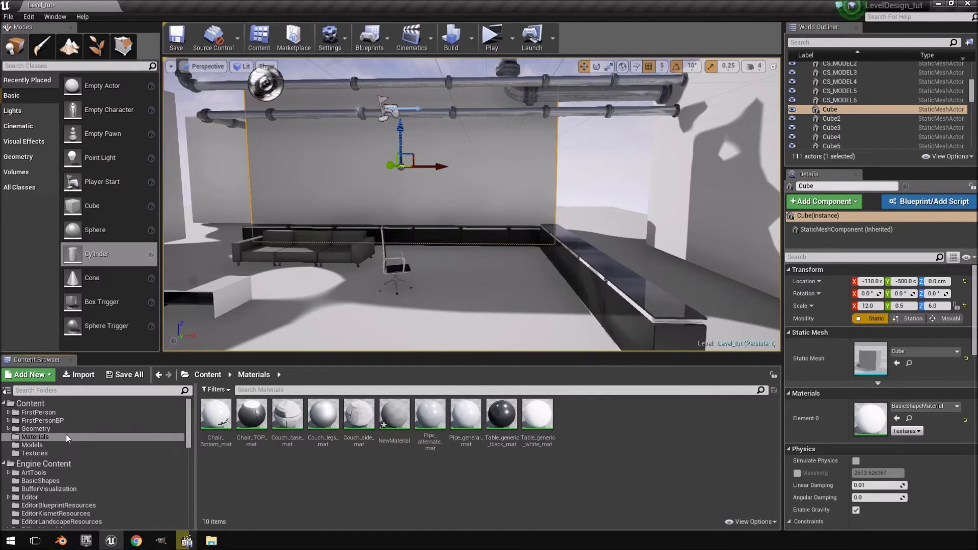
- Try the Concrete_seamless texture directly on the back wall, and delete the material generated from it in the Textures folder
{"action": "left_click", "coordinate": [35, 452]}
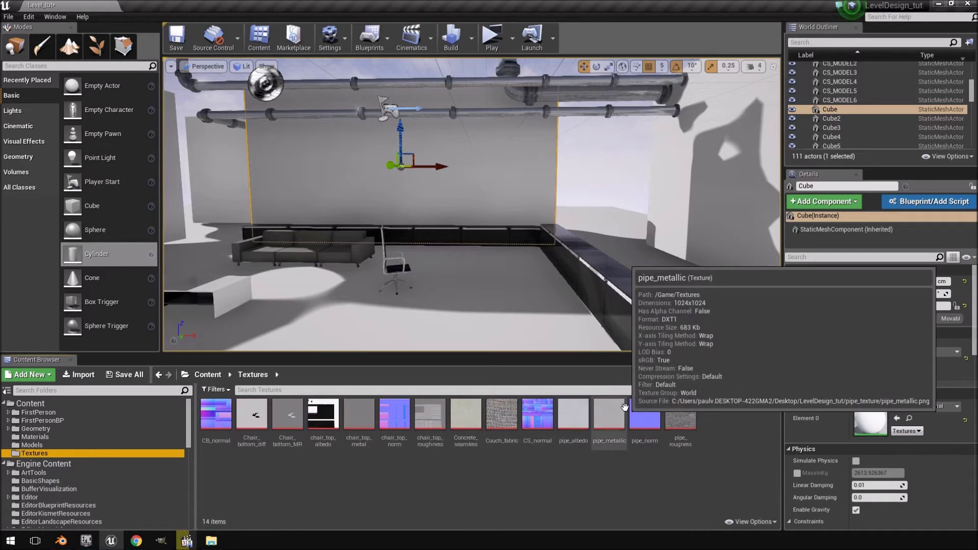
{"action": "left_click", "coordinate": [460, 429]}
{"action": "left_click_drag", "start_coordinate": [465, 423], "coordinate": [488, 188]}
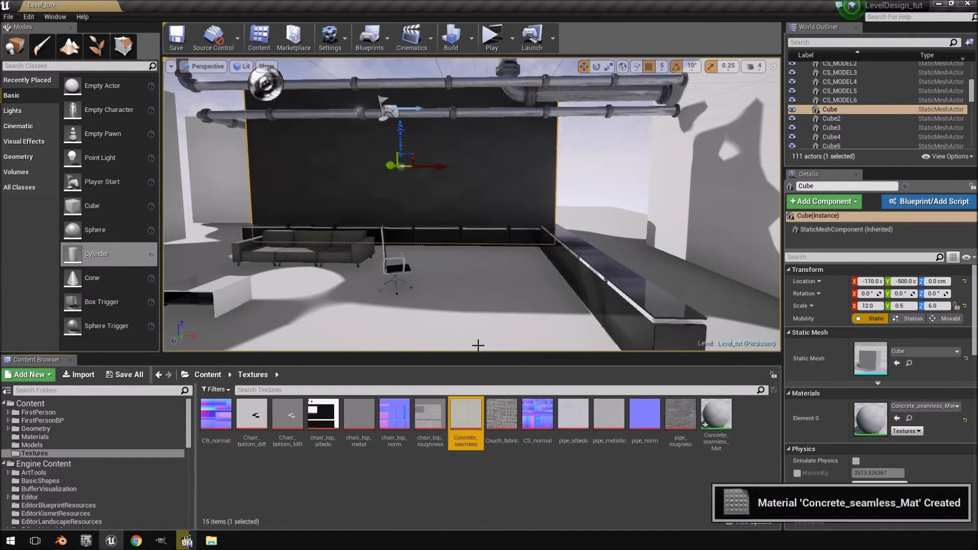
{"action": "left_click", "coordinate": [719, 433]}
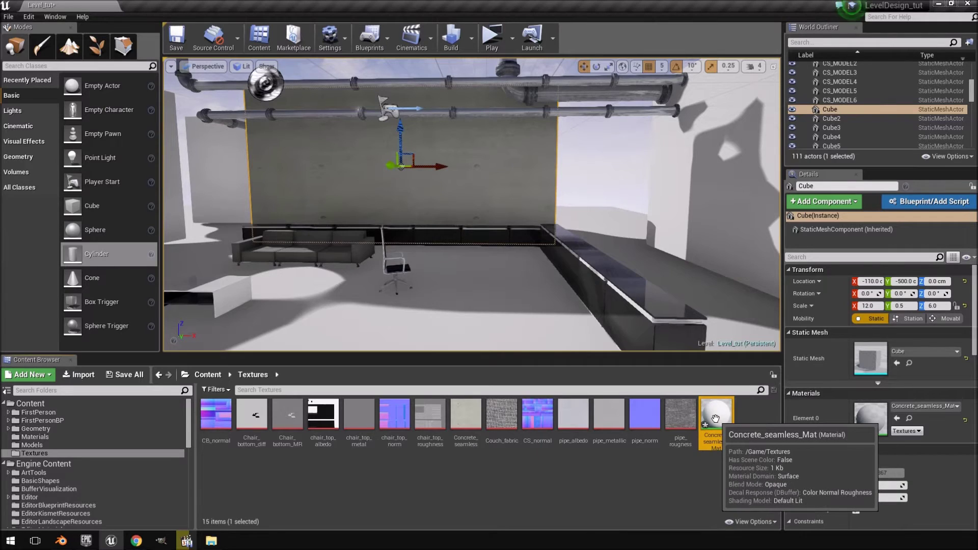
{"action": "key", "text": "Delete"}
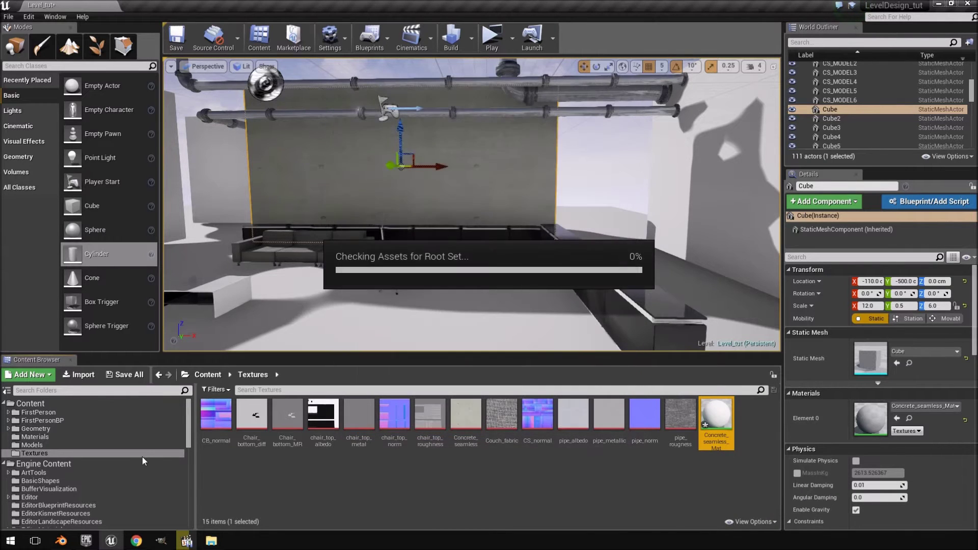
- Rename the new material in the Materials folder to Conrete_mat and open it in the Material Editor
{"action": "left_click", "coordinate": [35, 437]}
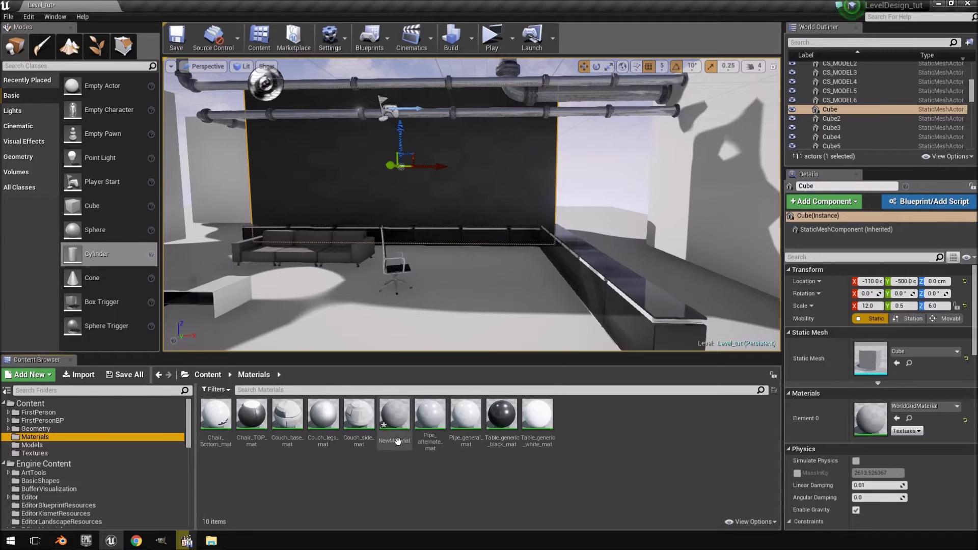
{"action": "left_click", "coordinate": [391, 424]}
{"action": "double_click", "coordinate": [393, 426]}
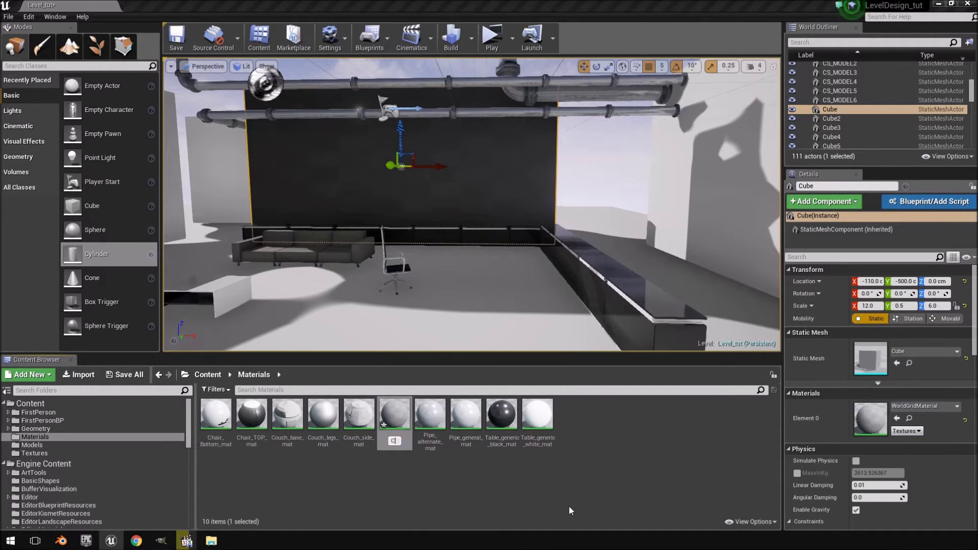
{"action": "type", "text": "Conret"}
{"action": "type", "text": "e_mat"}
{"action": "key", "text": "Return"}
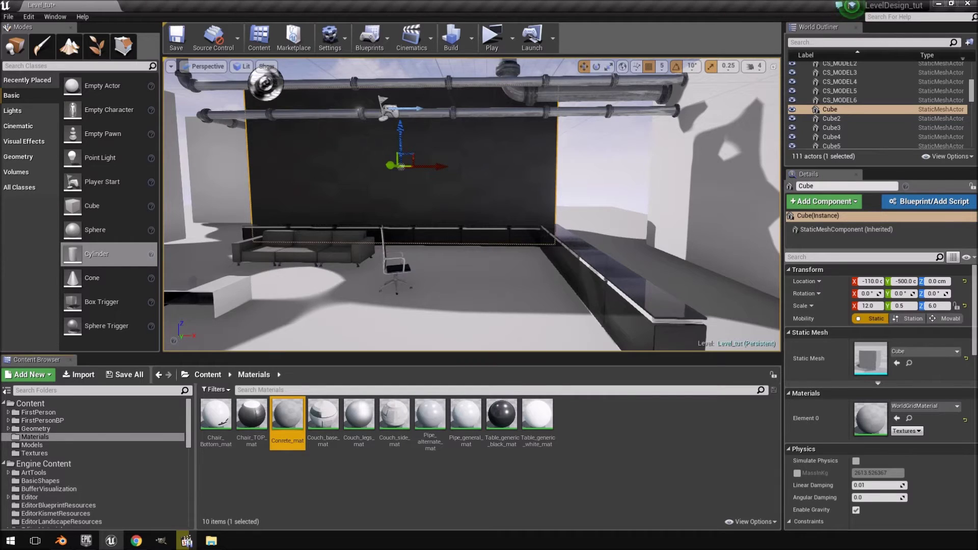
{"action": "double_click", "coordinate": [288, 418]}
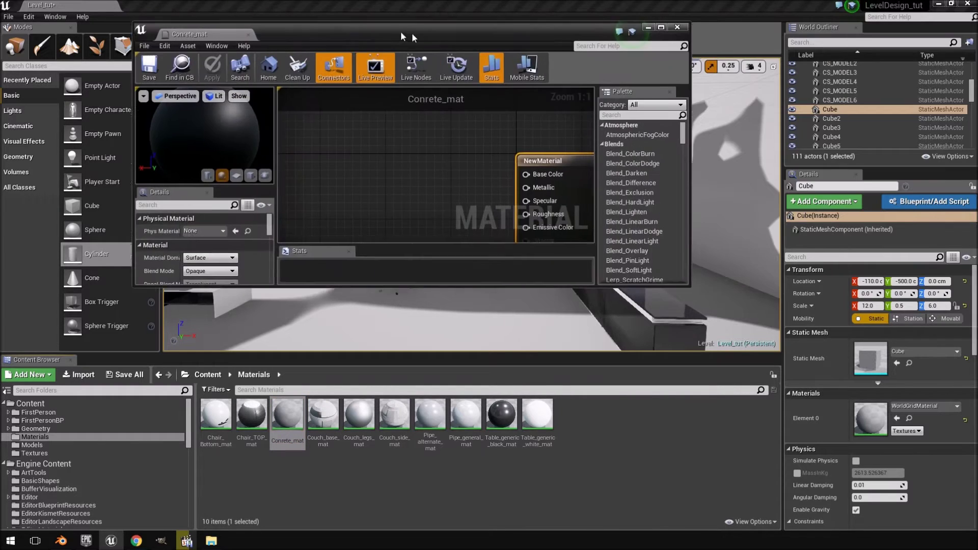
- Add the Concrete_seamless texture to the Conrete_mat graph as a Texture Sample and place it well apart from the material's main node
{"action": "left_click_drag", "start_coordinate": [408, 36], "coordinate": [384, 45]}
{"action": "left_click", "coordinate": [34, 453]}
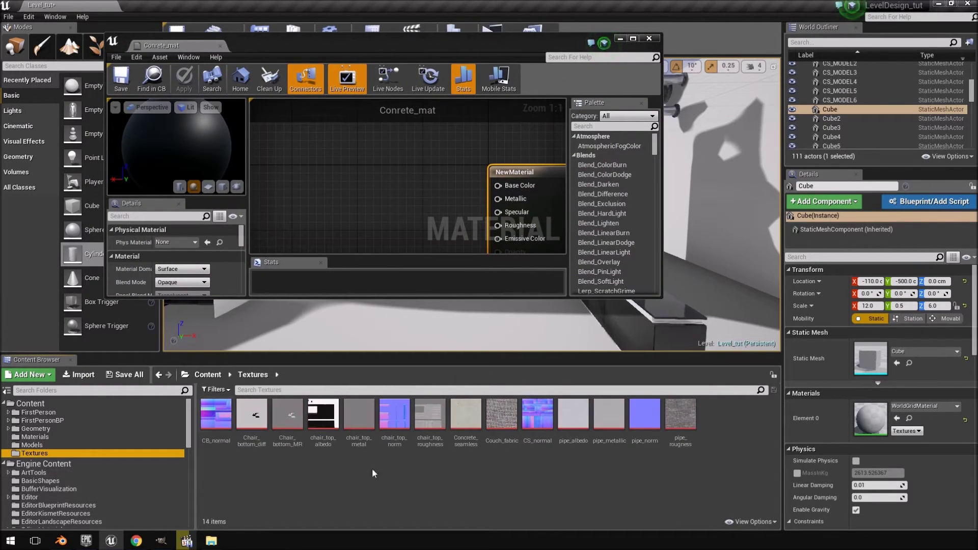
{"action": "left_click_drag", "start_coordinate": [483, 431], "coordinate": [352, 214]}
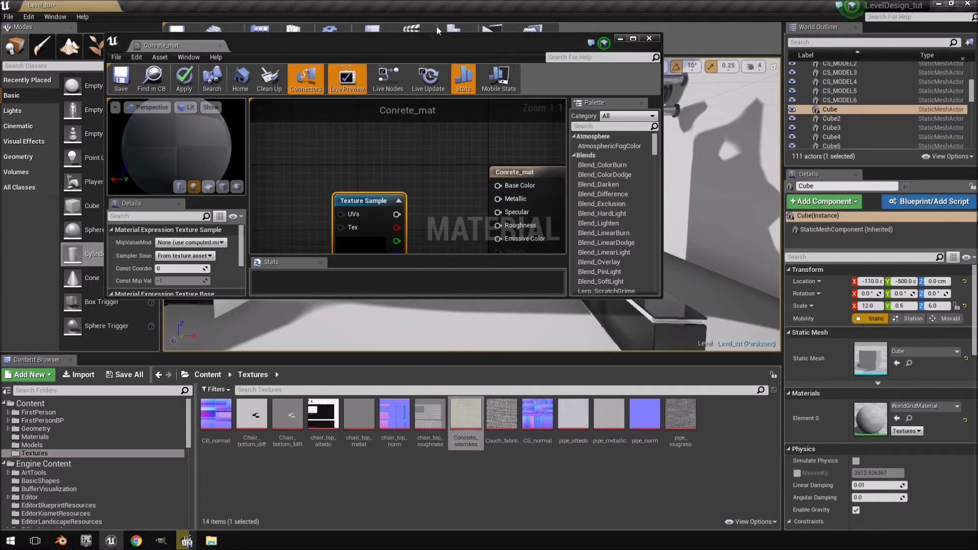
{"action": "double_click", "coordinate": [436, 46]}
{"action": "right_click_drag", "start_coordinate": [526, 147], "coordinate": [528, 149]}
{"action": "left_click_drag", "start_coordinate": [513, 179], "coordinate": [415, 118]}
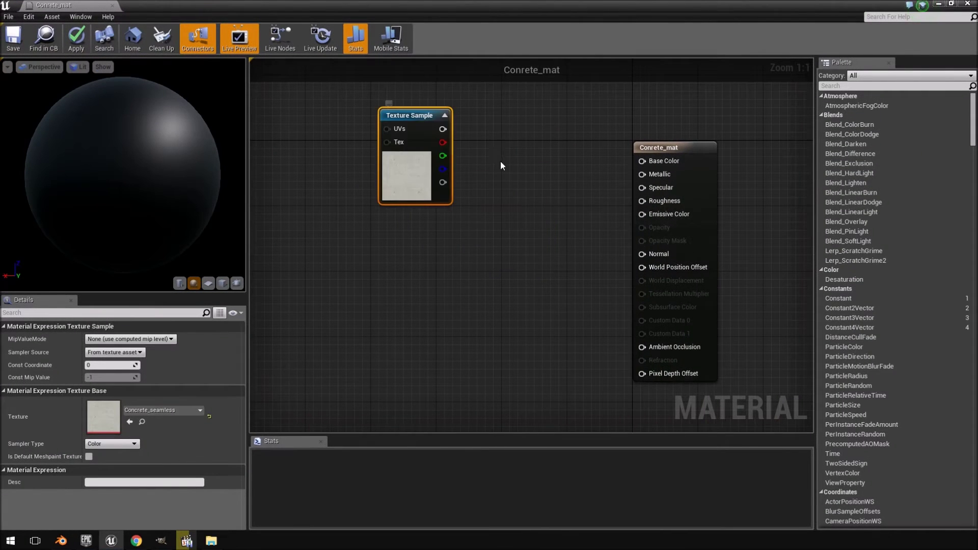
{"action": "right_click_drag", "start_coordinate": [501, 164], "coordinate": [527, 226]}
{"action": "right_click_drag", "start_coordinate": [470, 193], "coordinate": [563, 209]}
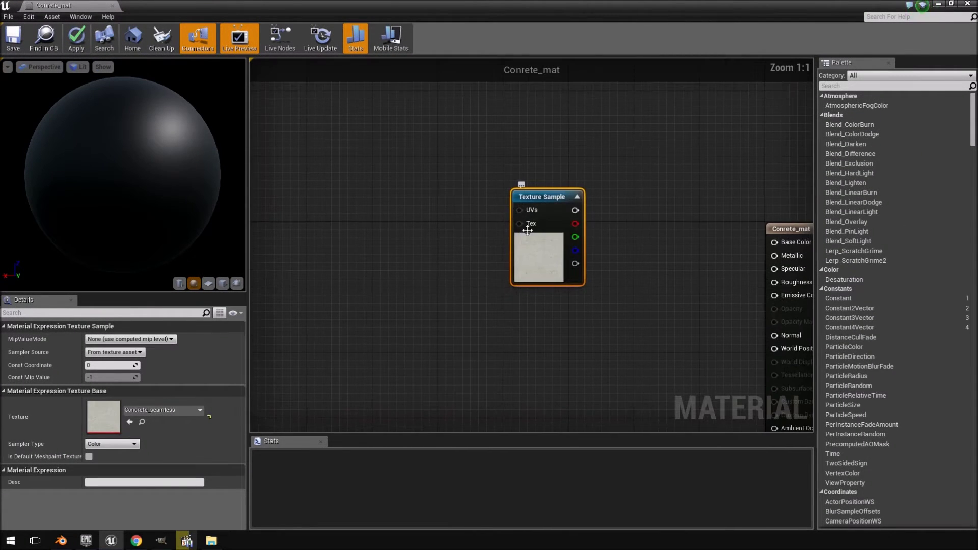
- Examine the Concrete_seamless texture with its blue and green channels turned off, and restore both channels
{"action": "double_click", "coordinate": [103, 417]}
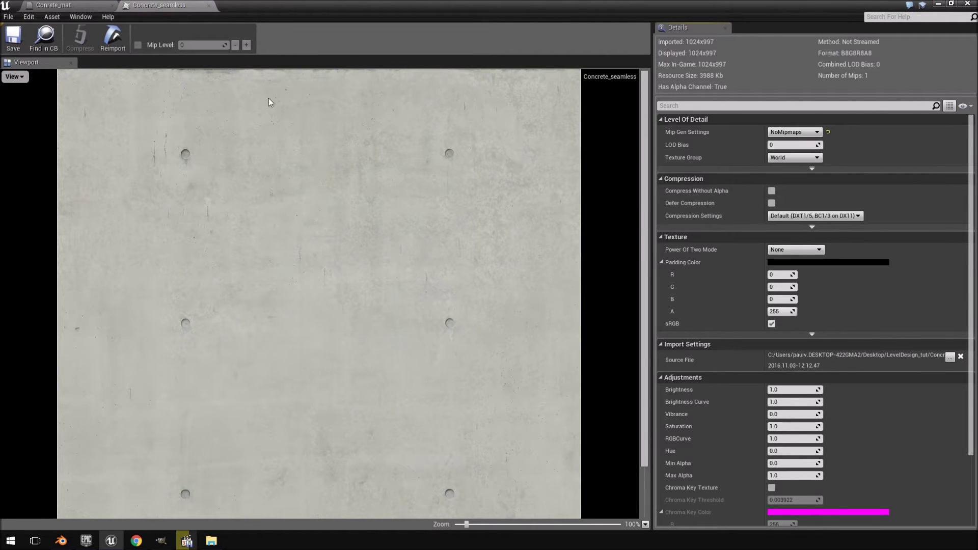
{"action": "left_click", "coordinate": [15, 76]}
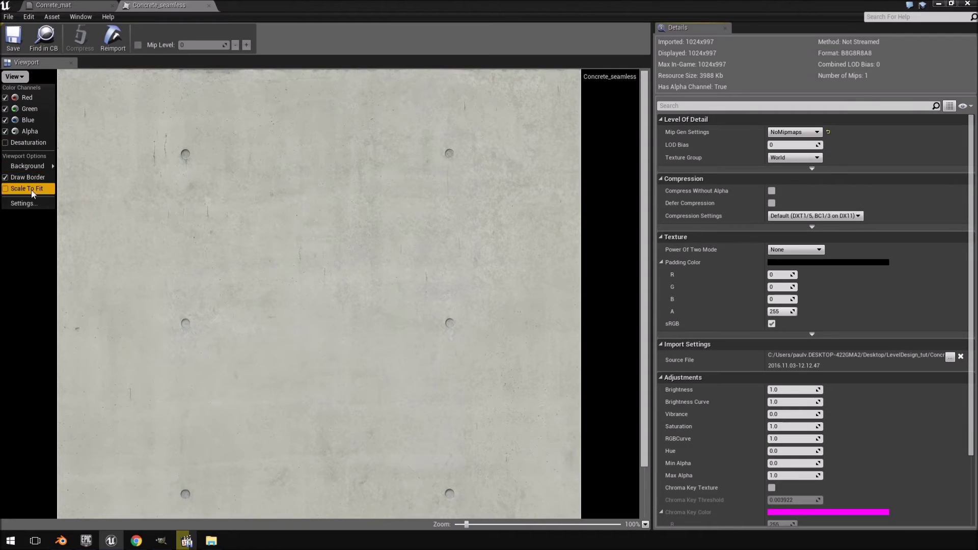
{"action": "left_click", "coordinate": [26, 120]}
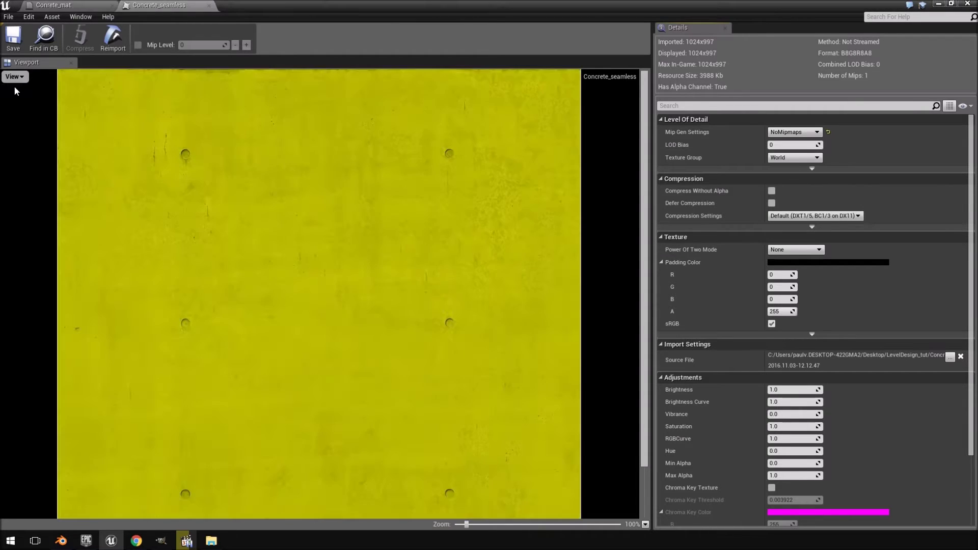
{"action": "left_click", "coordinate": [15, 77]}
{"action": "left_click", "coordinate": [21, 120]}
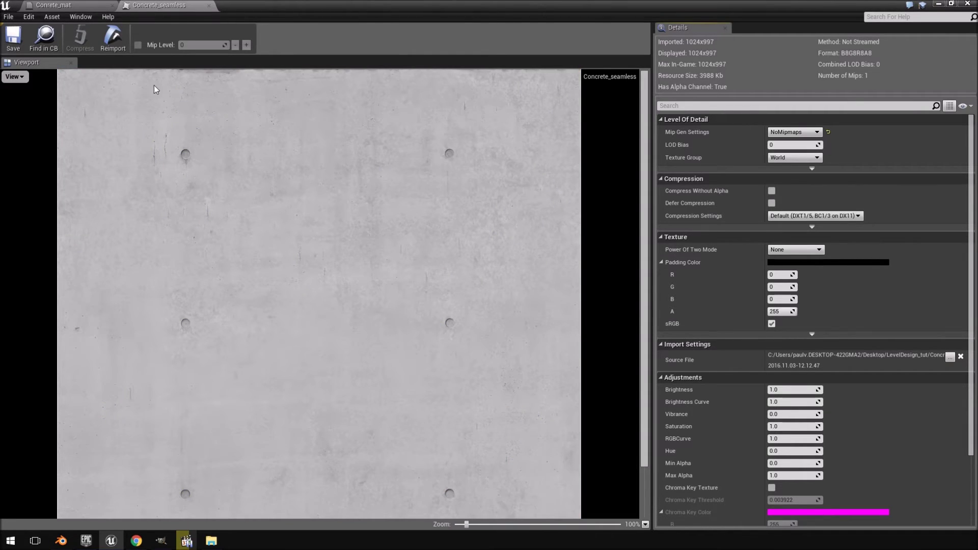
{"action": "left_click", "coordinate": [14, 77]}
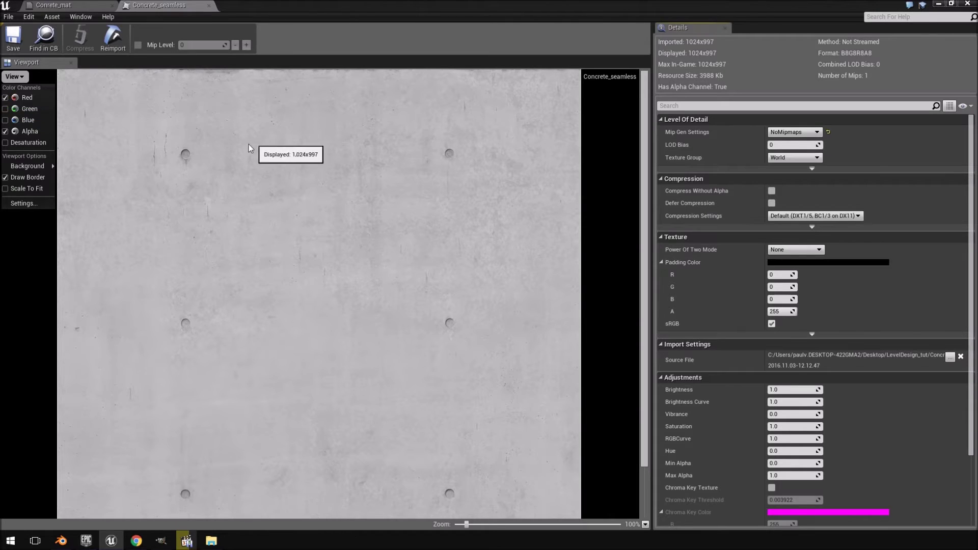
{"action": "left_click", "coordinate": [28, 108]}
{"action": "left_click", "coordinate": [20, 76]}
{"action": "left_click", "coordinate": [26, 120]}
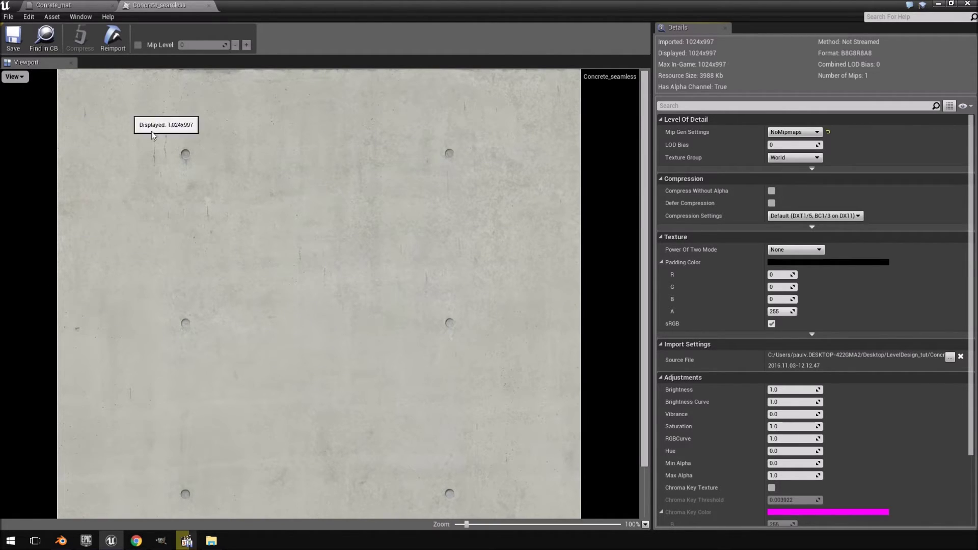
- Return to the Conrete_mat graph and connect the Texture Sample's red channel to Base Color
{"action": "left_click", "coordinate": [59, 5]}
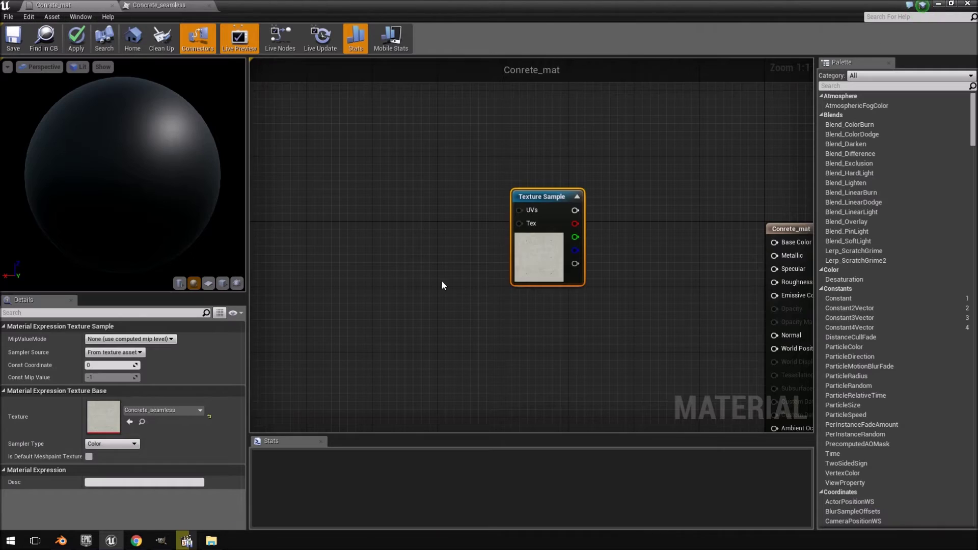
{"action": "right_click_drag", "start_coordinate": [491, 191], "coordinate": [553, 256]}
{"action": "left_click_drag", "start_coordinate": [501, 225], "coordinate": [416, 201]}
{"action": "right_click_drag", "start_coordinate": [598, 235], "coordinate": [576, 211]}
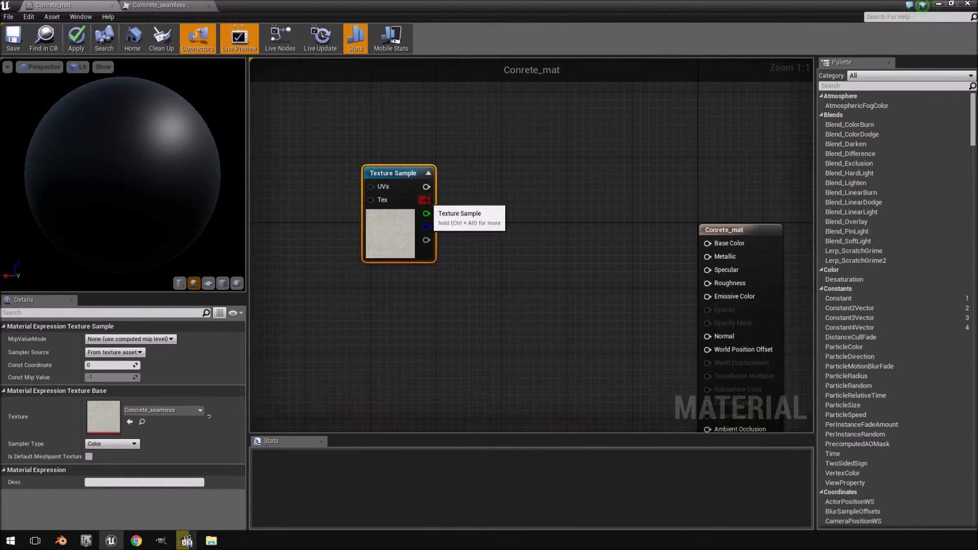
{"action": "left_click_drag", "start_coordinate": [427, 200], "coordinate": [720, 247]}
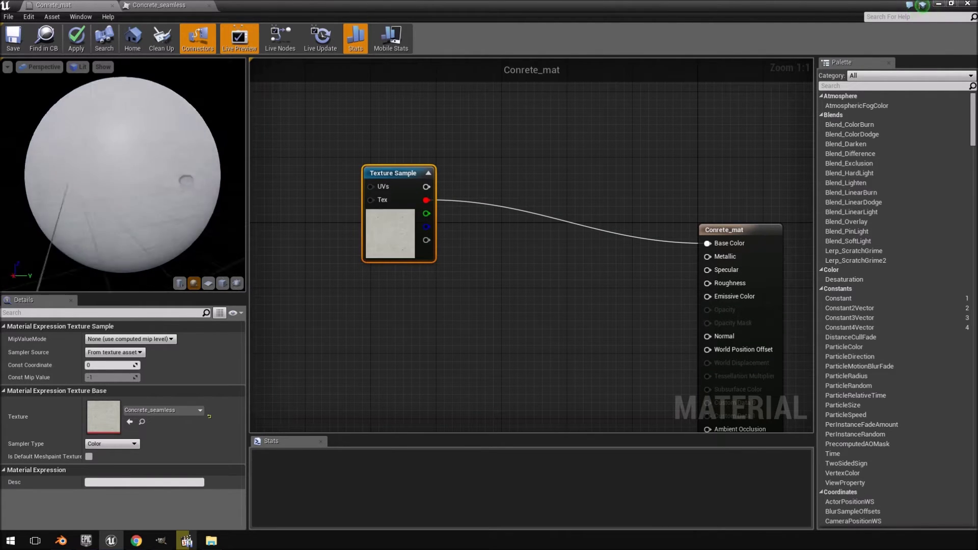
- Examine the concrete material in the preview on the sphere and on a plane
{"action": "left_click_drag", "start_coordinate": [186, 180], "coordinate": [96, 171]}
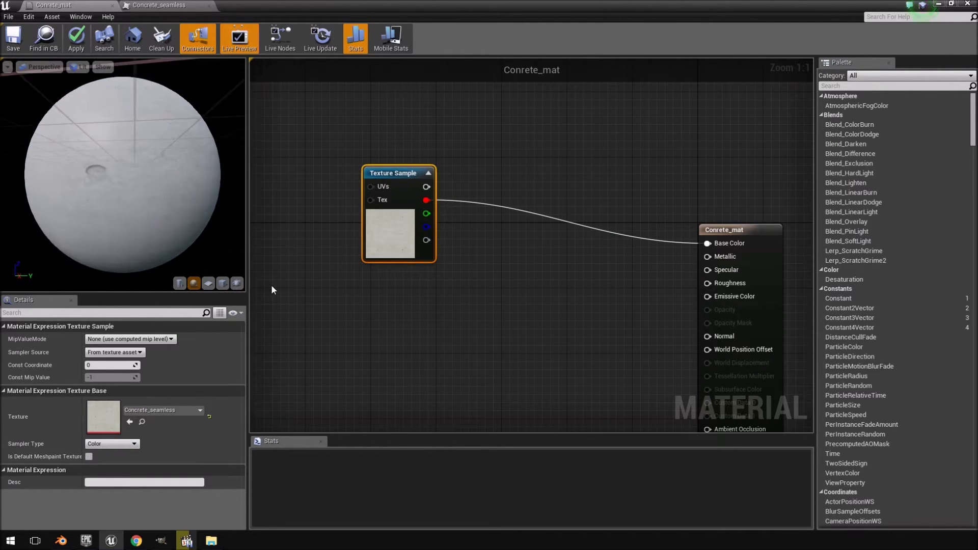
{"action": "left_click", "coordinate": [209, 284]}
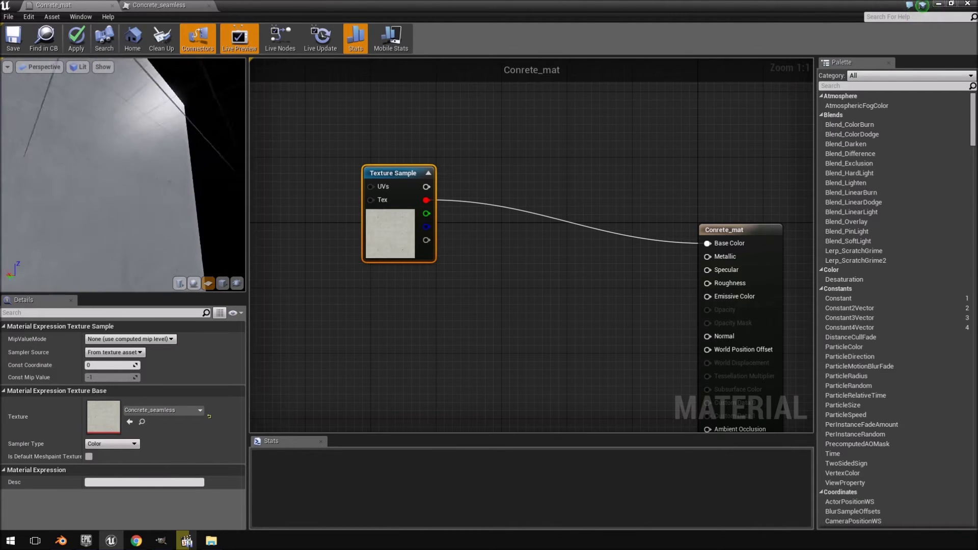
{"action": "left_click_drag", "start_coordinate": [122, 175], "coordinate": [143, 173]}
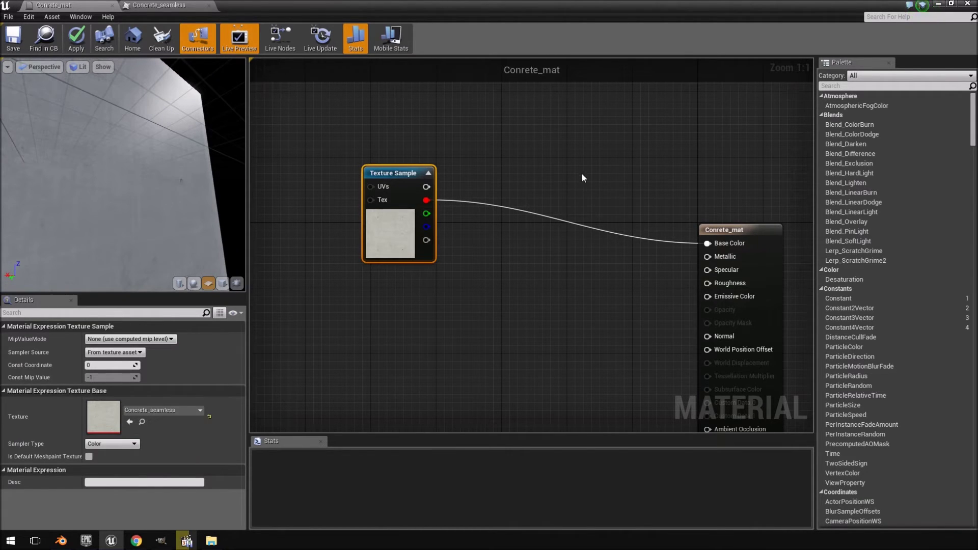
- Add a LinearInterpolate node and place it between the Texture Sample and the material's main node
{"action": "right_click", "coordinate": [515, 137]}
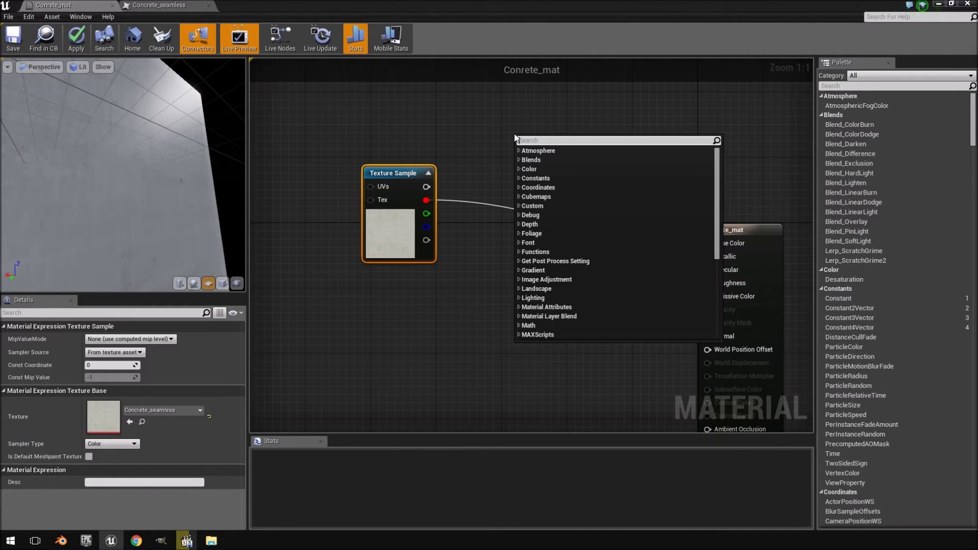
{"action": "type", "text": "lerp"}
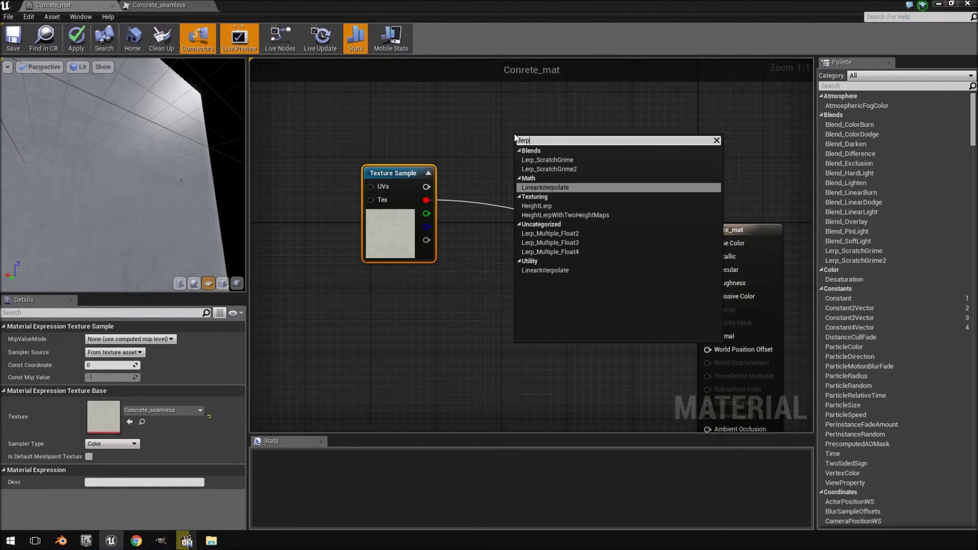
{"action": "key", "text": "Return"}
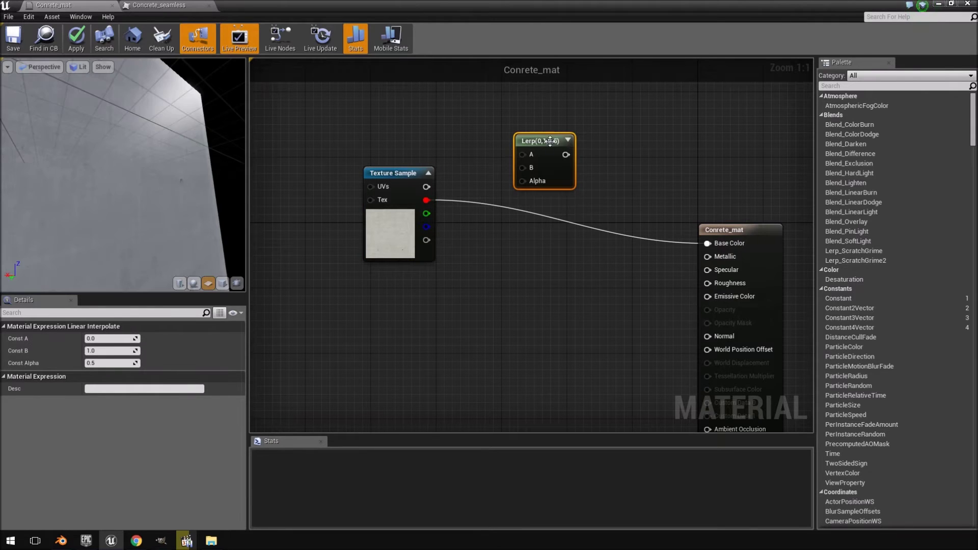
{"action": "left_click_drag", "start_coordinate": [555, 146], "coordinate": [656, 160]}
- Add a VectorParameter node and place it below the Texture Sample
{"action": "right_click", "coordinate": [498, 115]}
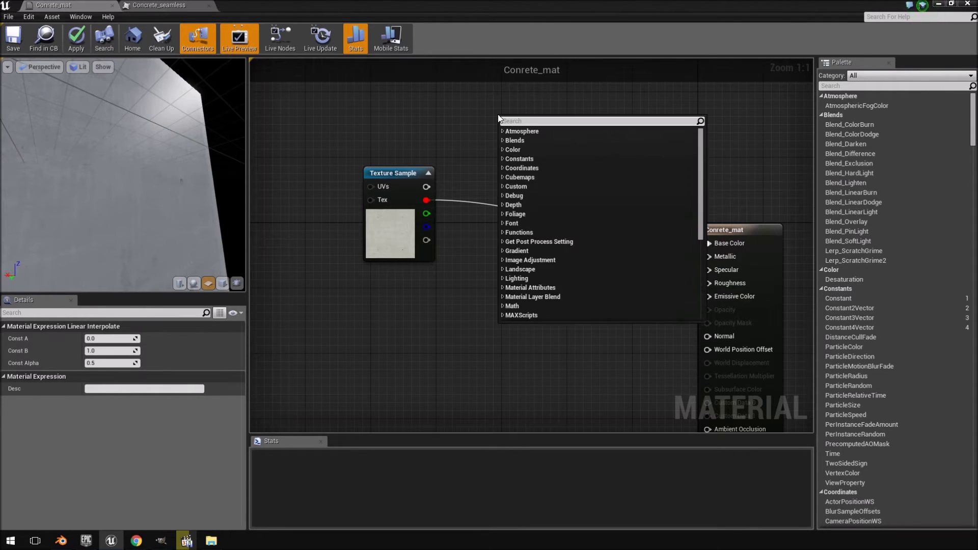
{"action": "type", "text": "vectorp"}
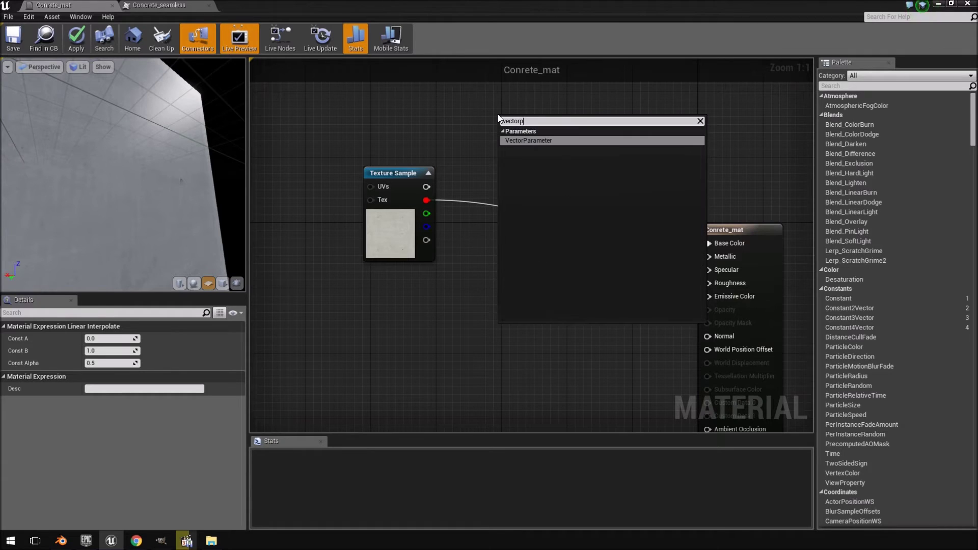
{"action": "type", "text": "a"}
{"action": "key", "text": "Return"}
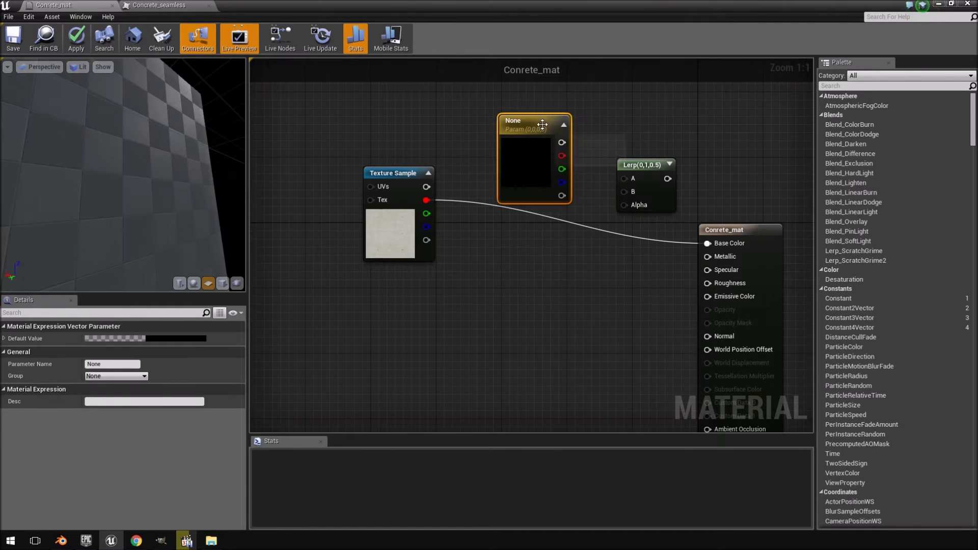
{"action": "left_click_drag", "start_coordinate": [509, 127], "coordinate": [358, 312]}
- Connect the Texture Sample's red channel to the Lerp's A input and break its link to Base Color
{"action": "left_click_drag", "start_coordinate": [433, 201], "coordinate": [478, 234]}
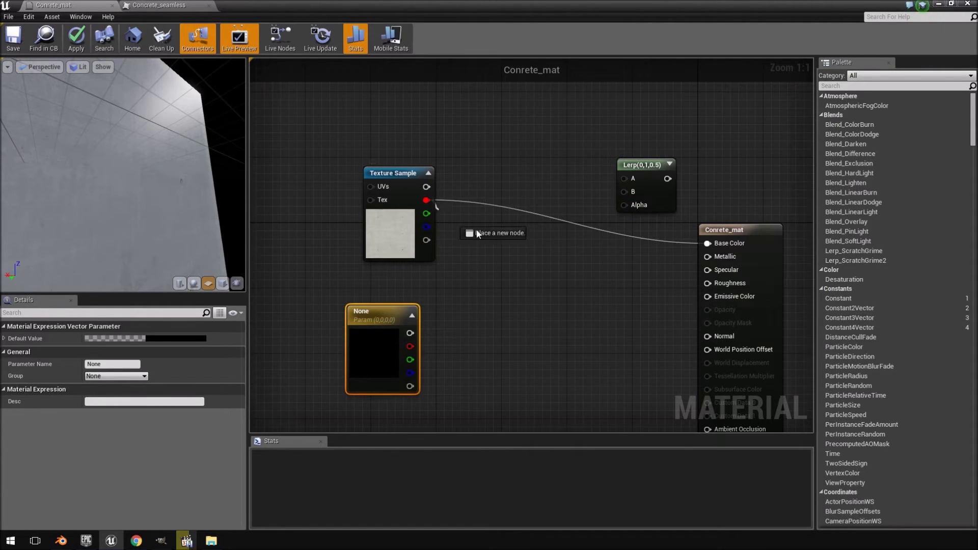
{"action": "left_click_drag", "start_coordinate": [629, 184], "coordinate": [628, 179]}
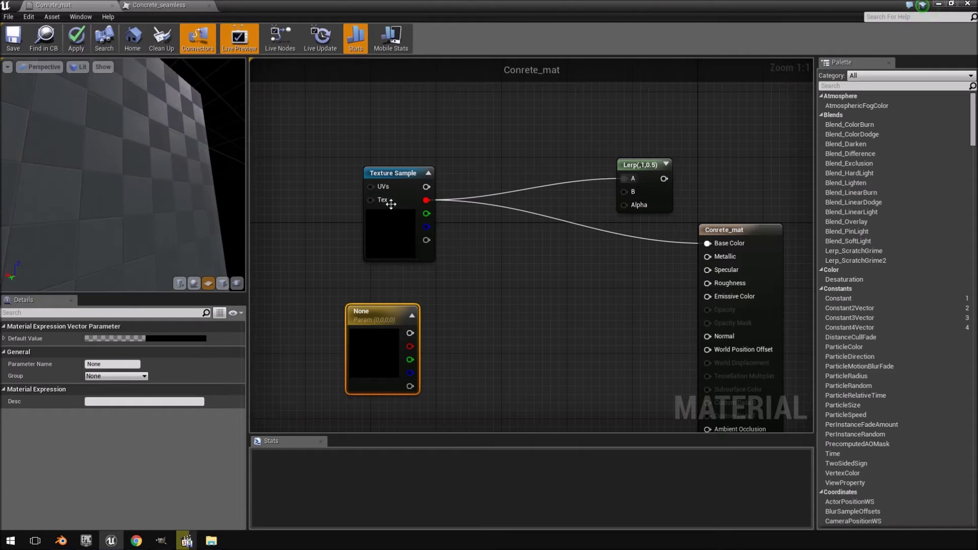
{"action": "right_click", "coordinate": [708, 243]}
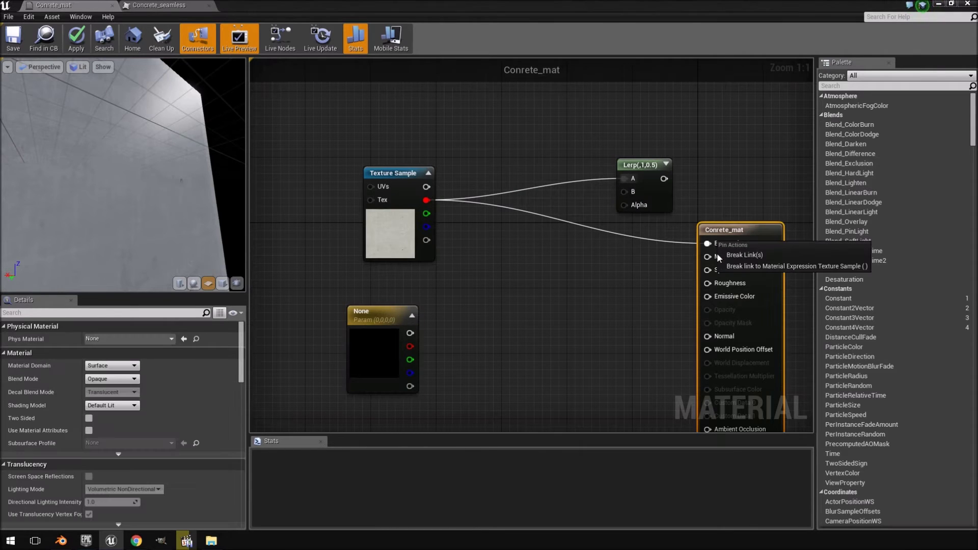
{"action": "left_click", "coordinate": [748, 266]}
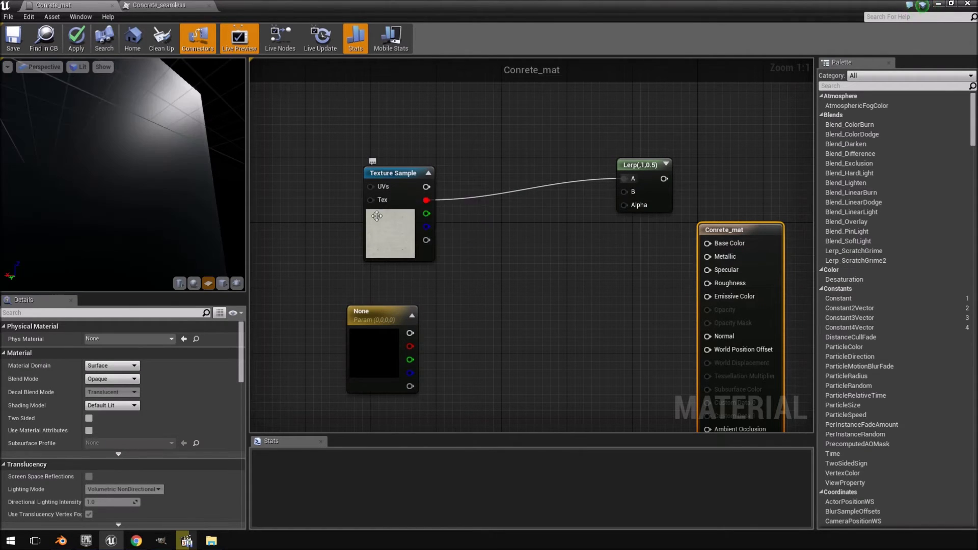
{"action": "mouse_move", "coordinate": [605, 175]}
{"action": "left_mouse_down"}
{"action": "mouse_move", "coordinate": [624, 178]}
{"action": "mouse_move", "coordinate": [614, 180]}
{"action": "left_mouse_up"}
- Set the vector parameter's default colour to a muted green with hue 135, saturation 0.51 and value 0.28
{"action": "left_click", "coordinate": [377, 351]}
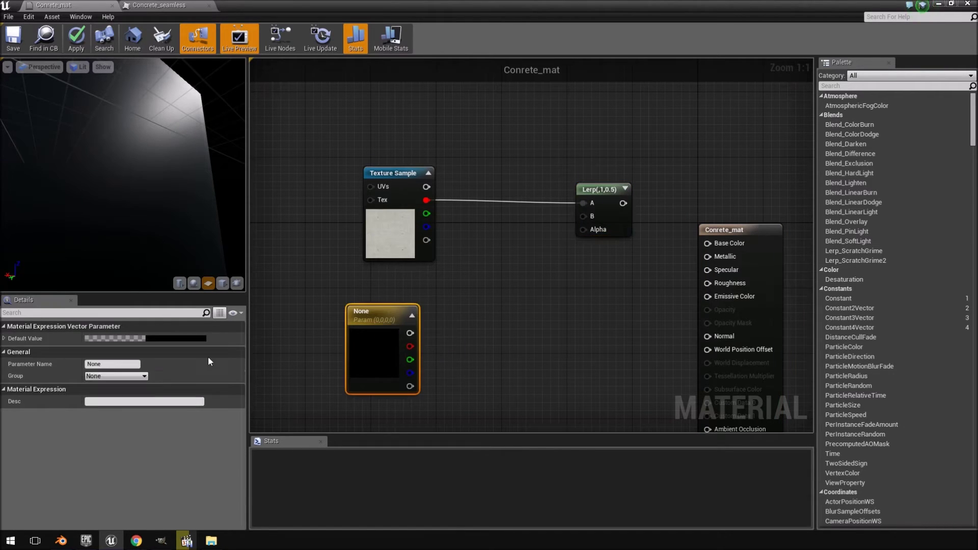
{"action": "left_click", "coordinate": [117, 339]}
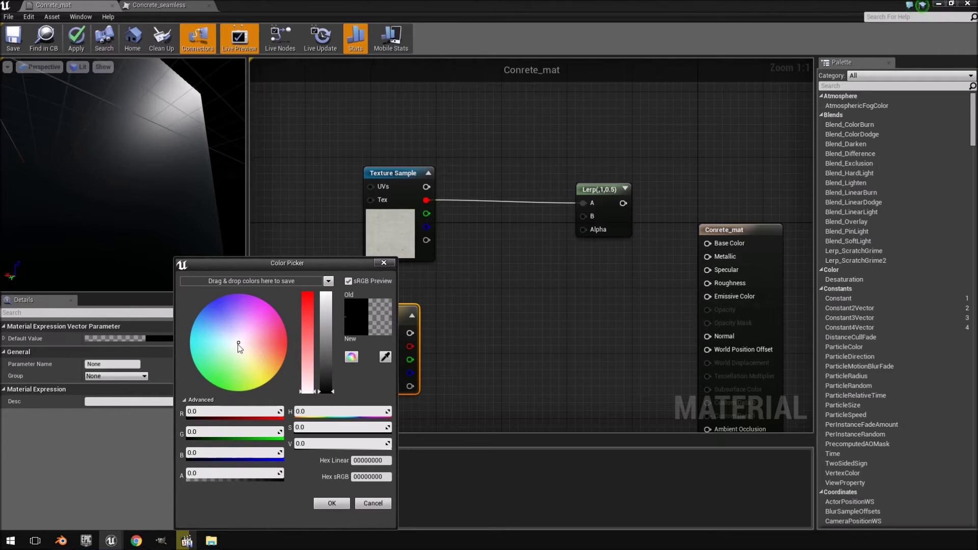
{"action": "left_click_drag", "start_coordinate": [239, 345], "coordinate": [234, 345]}
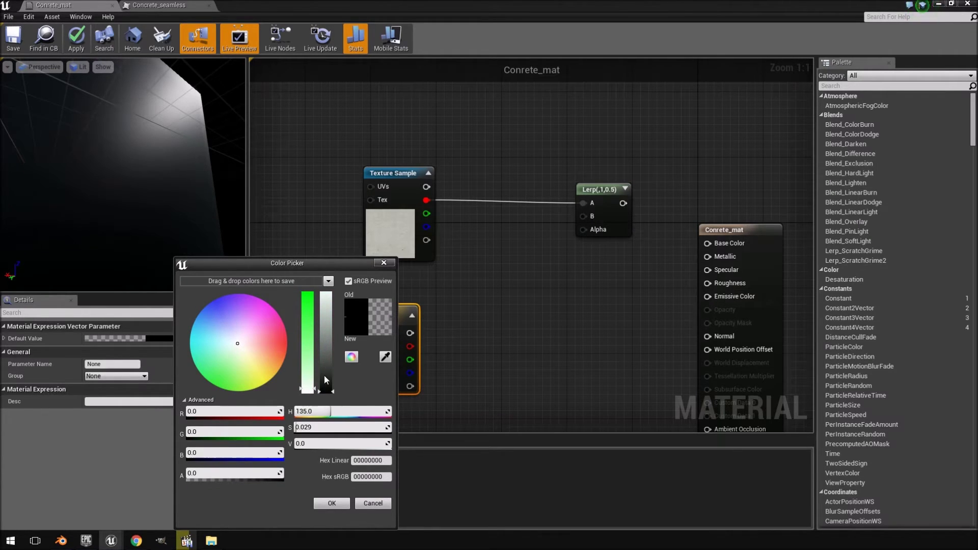
{"action": "left_click_drag", "start_coordinate": [324, 381], "coordinate": [310, 357]}
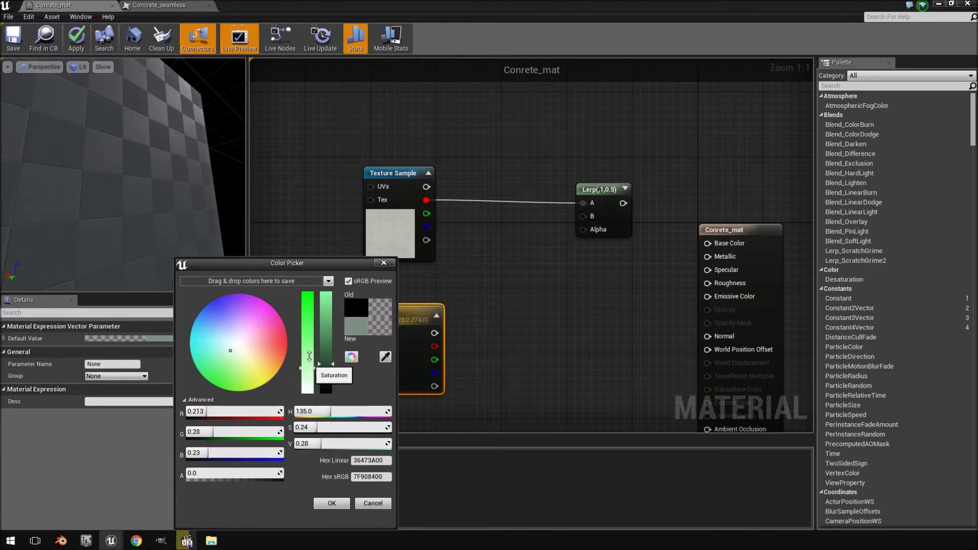
{"action": "left_click", "coordinate": [332, 504]}
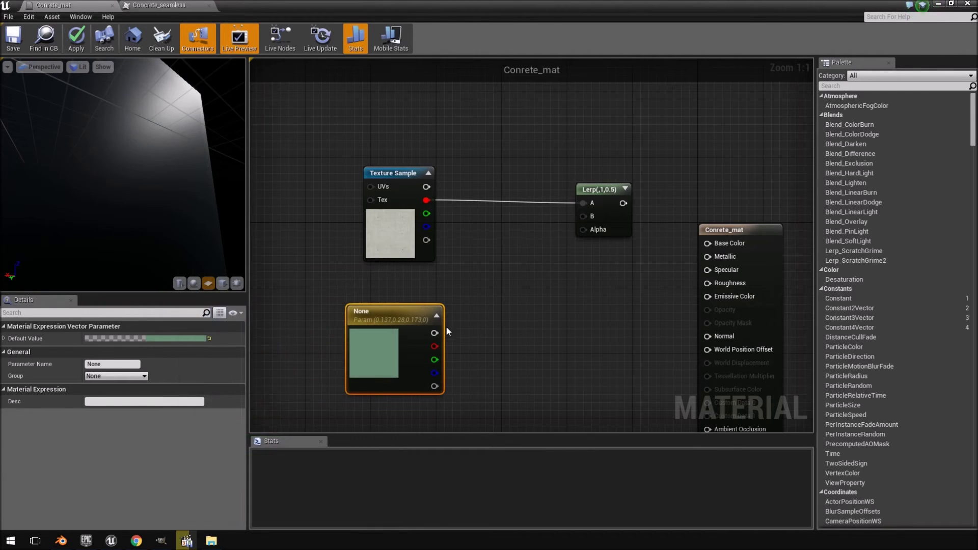
- Connect the vector parameter to the Lerp's B input and the Lerp's output to Base Color
{"action": "left_click_drag", "start_coordinate": [435, 333], "coordinate": [708, 243]}
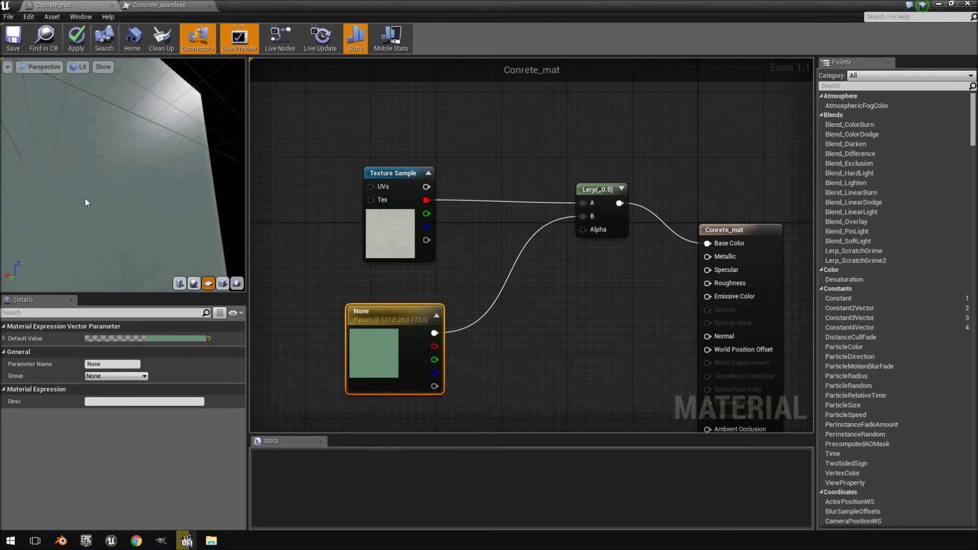
{"action": "left_click_drag", "start_coordinate": [178, 166], "coordinate": [168, 193]}
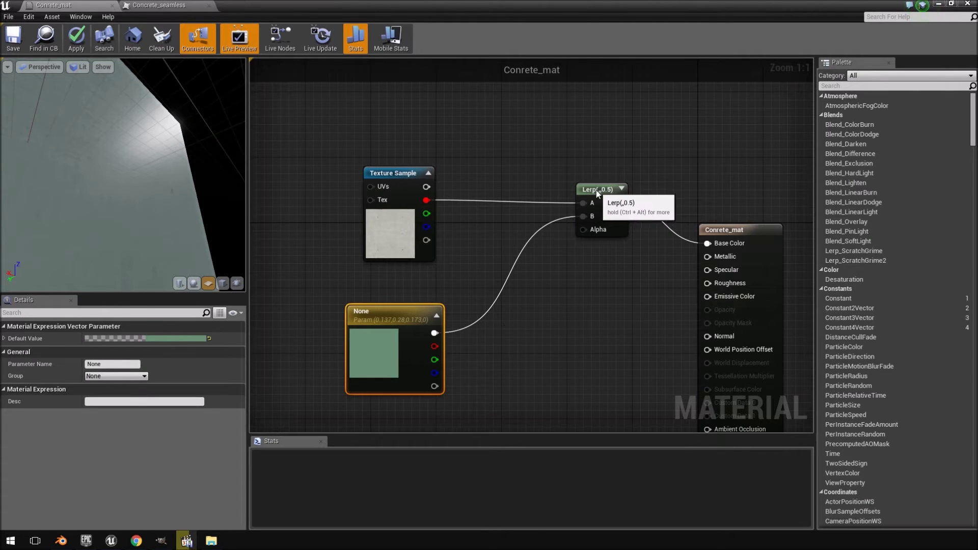
{"action": "left_click_drag", "start_coordinate": [597, 190], "coordinate": [605, 207]}
- Set the vector parameter's default colour to a muted blue with hue 233, saturation 0.312 and value 0.28
{"action": "left_click", "coordinate": [395, 364]}
{"action": "left_click", "coordinate": [185, 339]}
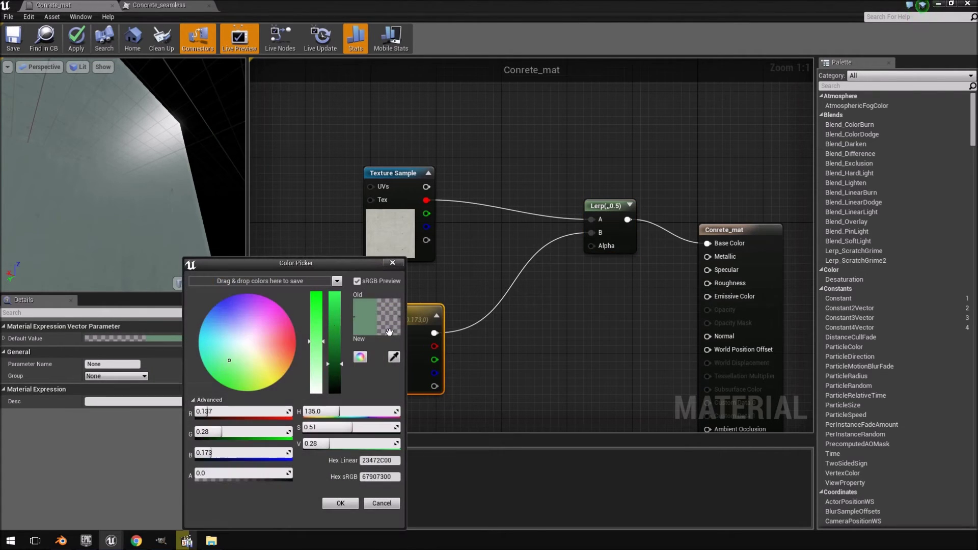
{"action": "left_click_drag", "start_coordinate": [319, 341], "coordinate": [323, 375]}
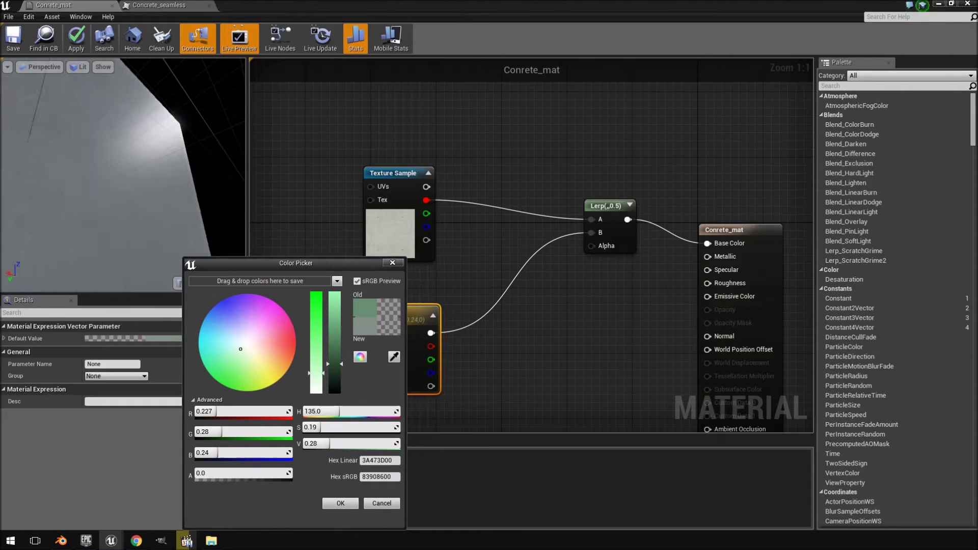
{"action": "left_click_drag", "start_coordinate": [326, 384], "coordinate": [325, 393]}
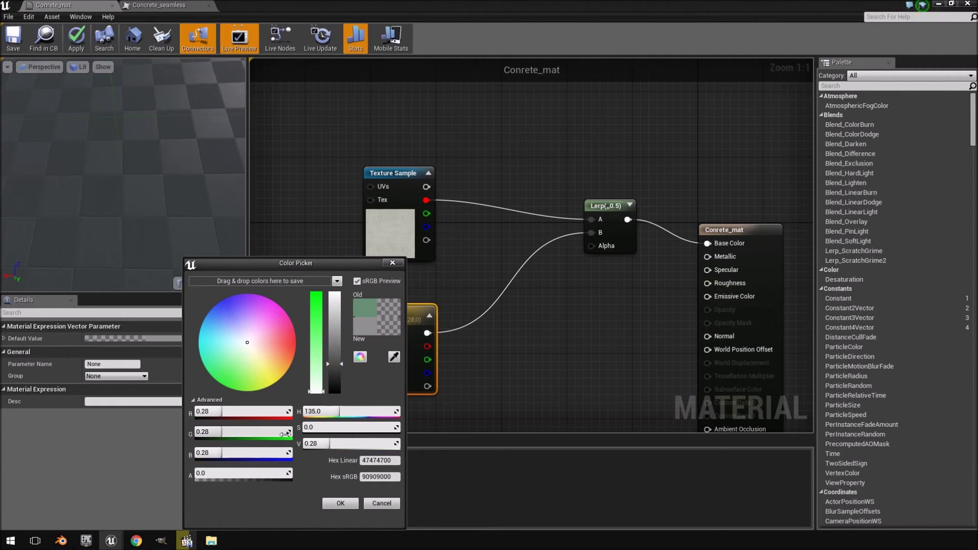
{"action": "left_click_drag", "start_coordinate": [130, 182], "coordinate": [104, 209]}
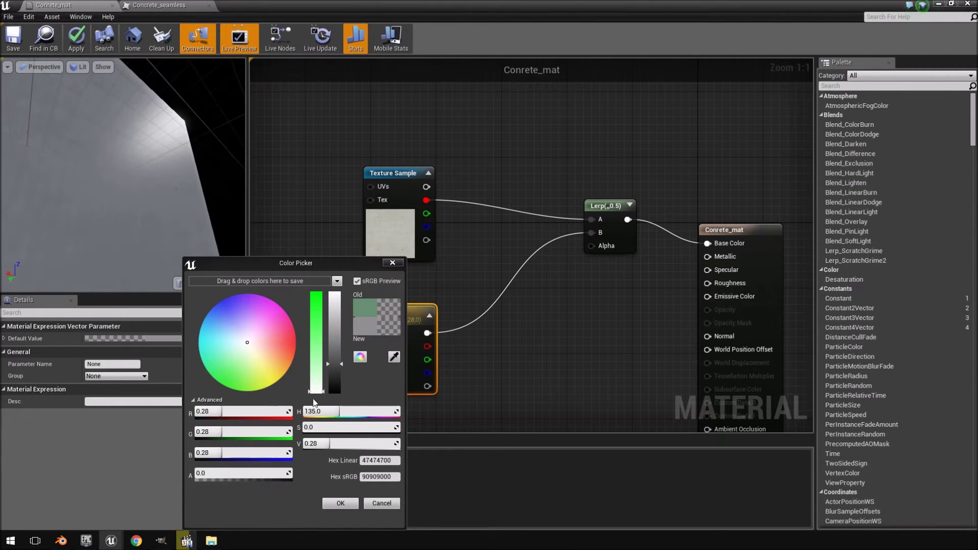
{"action": "left_click_drag", "start_coordinate": [245, 344], "coordinate": [279, 342]}
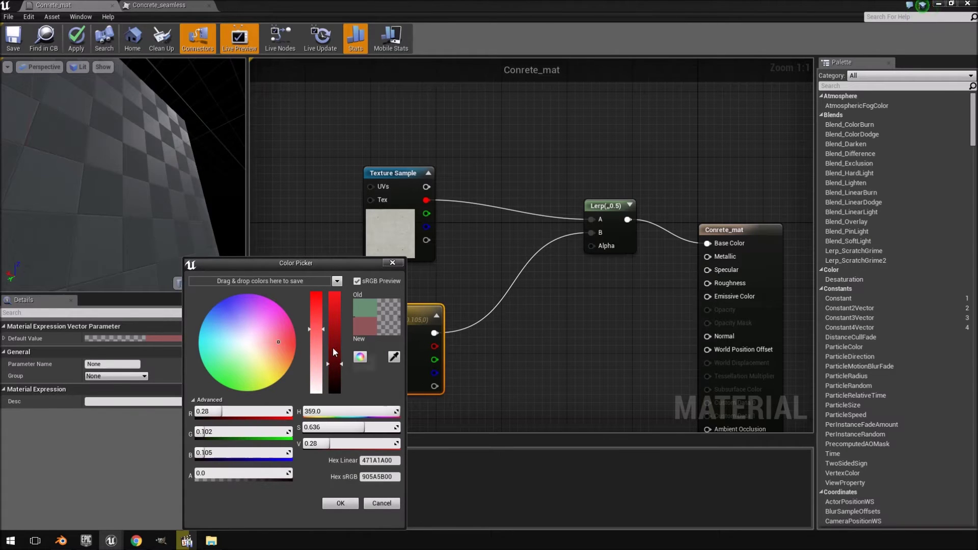
{"action": "left_click_drag", "start_coordinate": [169, 175], "coordinate": [112, 196]}
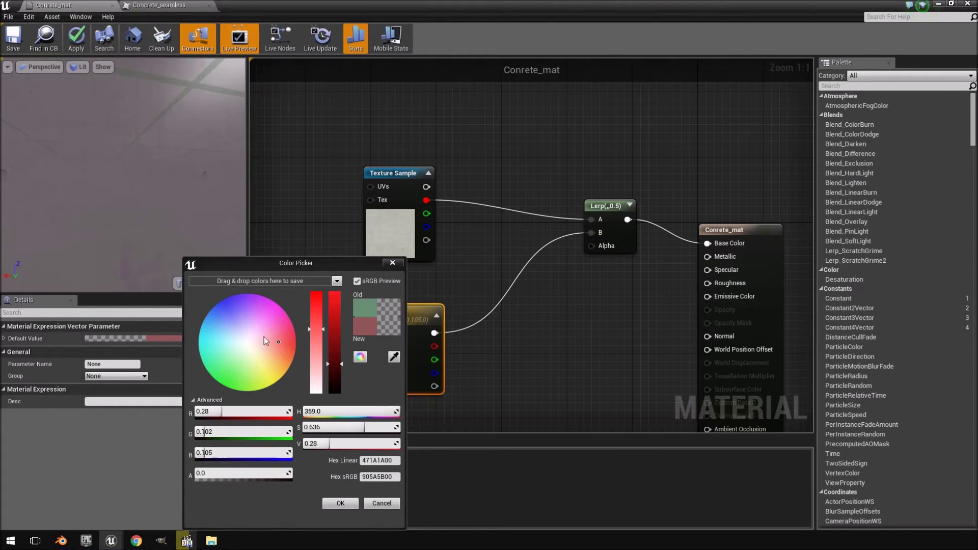
{"action": "left_click_drag", "start_coordinate": [264, 337], "coordinate": [228, 304]}
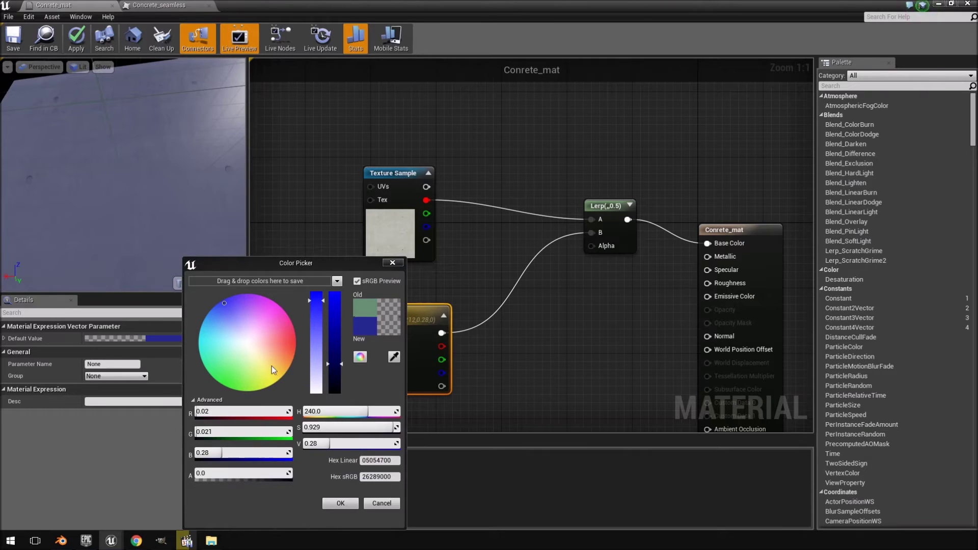
{"action": "left_click", "coordinate": [238, 330]}
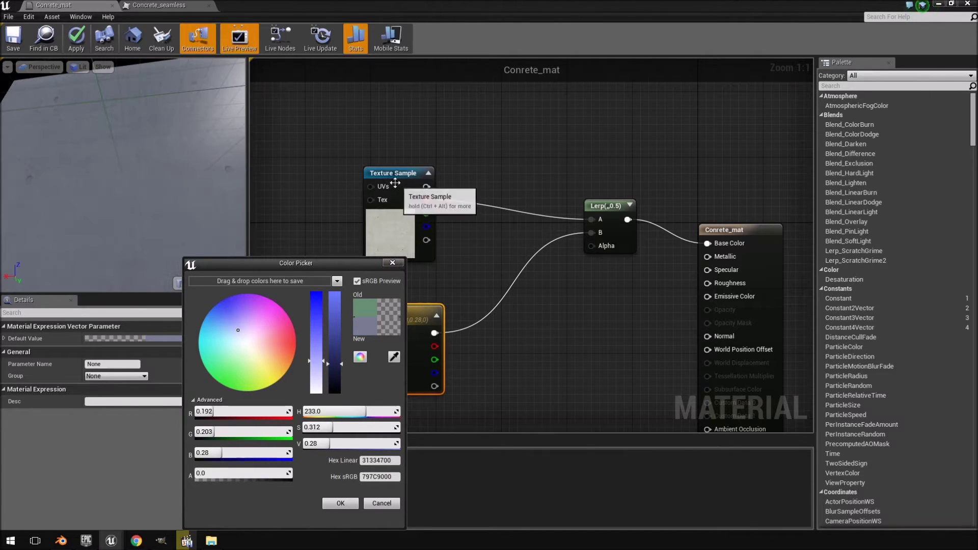
- Try the Texture Sample's combined colour output on the Lerp's A input and restore the red channel link
{"action": "left_click", "coordinate": [395, 183]}
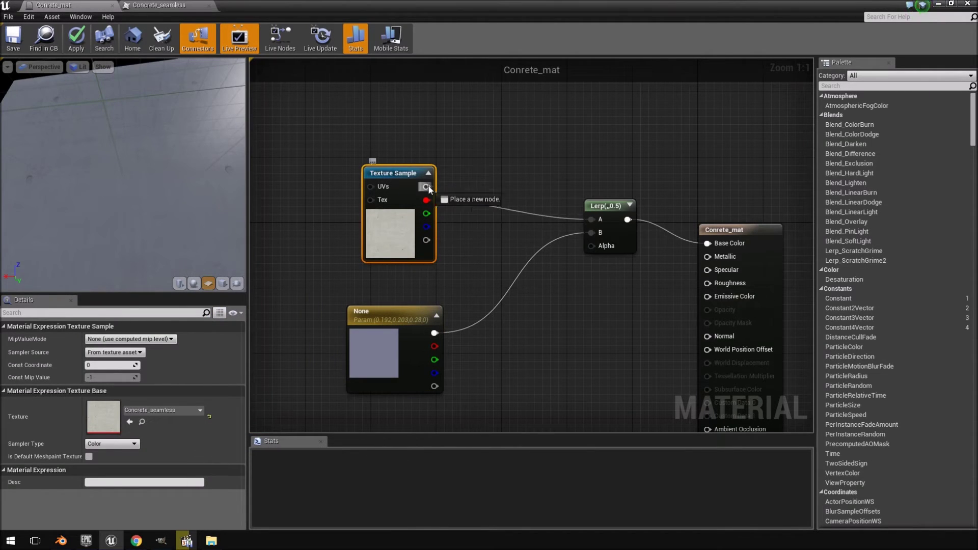
{"action": "left_click_drag", "start_coordinate": [430, 189], "coordinate": [593, 220]}
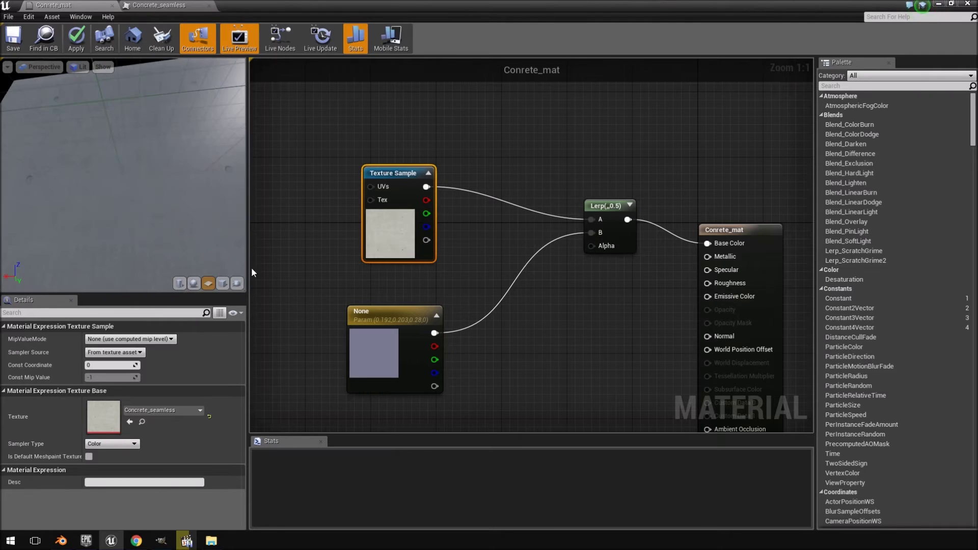
{"action": "left_click_drag", "start_coordinate": [168, 214], "coordinate": [91, 191]}
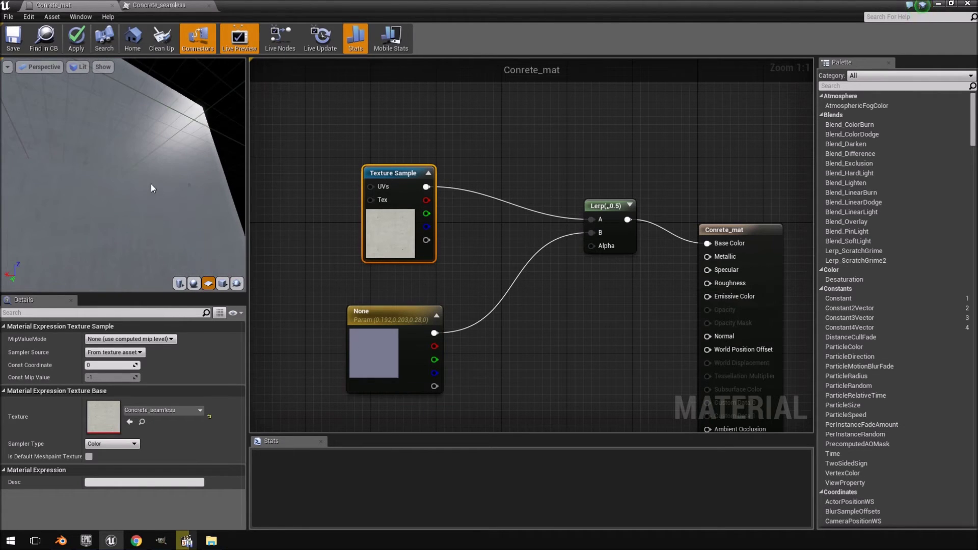
{"action": "left_click_drag", "start_coordinate": [153, 192], "coordinate": [212, 157]}
{"action": "left_click", "coordinate": [372, 353]}
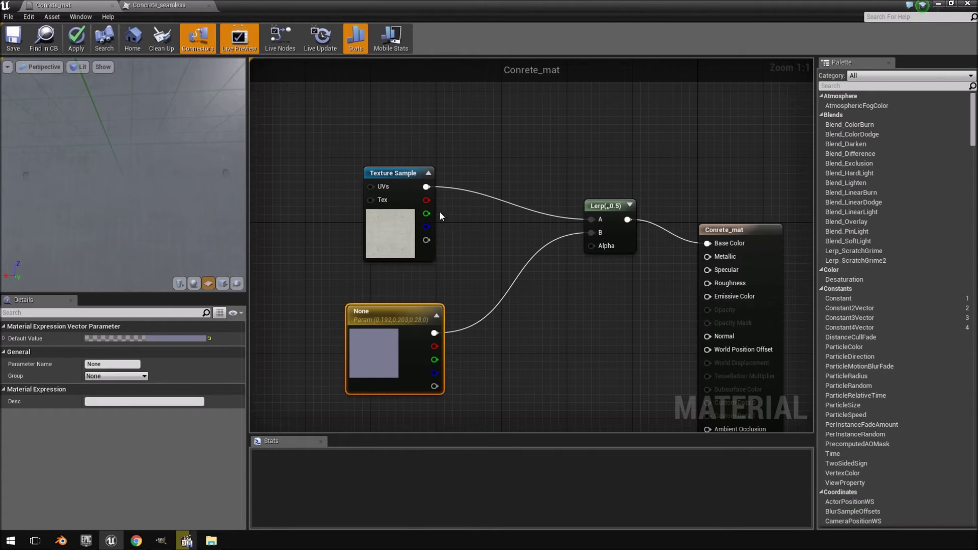
{"action": "left_click_drag", "start_coordinate": [426, 200], "coordinate": [594, 219]}
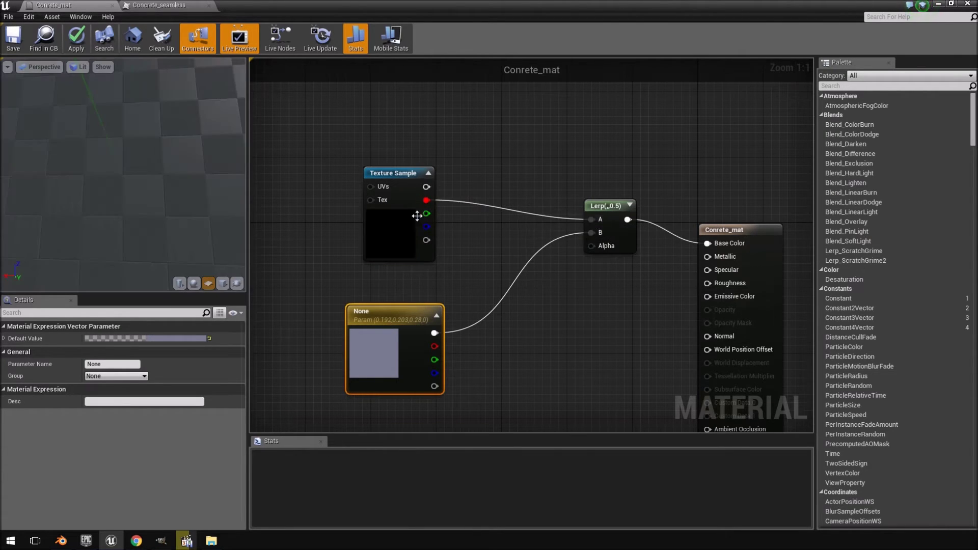
- Move the Texture Sample farther from the Lerp and stack the vector parameter node just beneath it
{"action": "left_click_drag", "start_coordinate": [412, 189], "coordinate": [362, 124]}
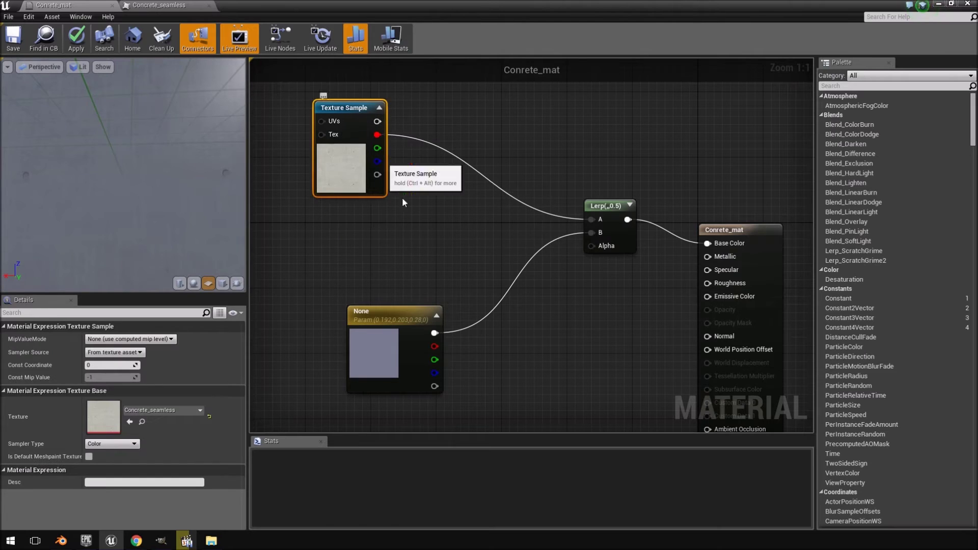
{"action": "left_click_drag", "start_coordinate": [396, 306], "coordinate": [306, 200]}
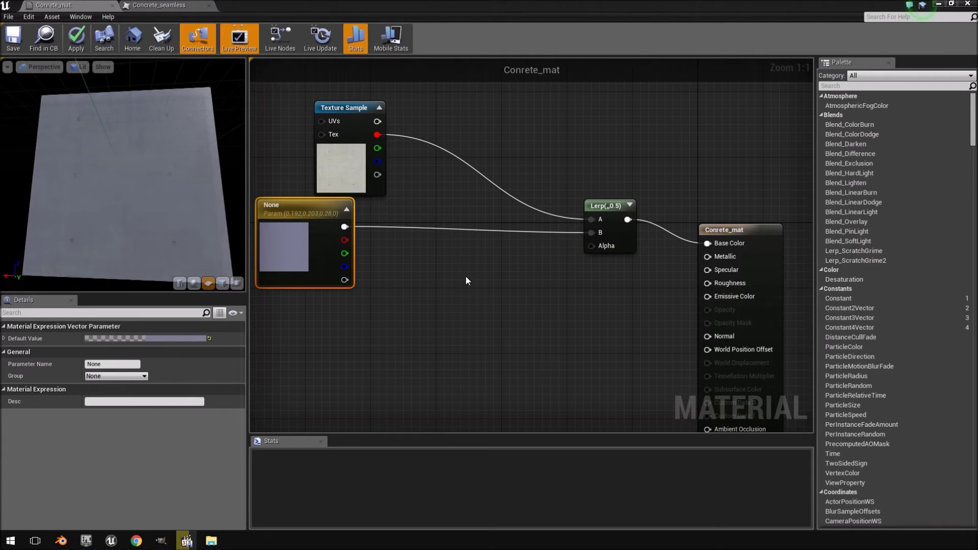
{"action": "right_click_drag", "start_coordinate": [550, 233], "coordinate": [480, 243]}
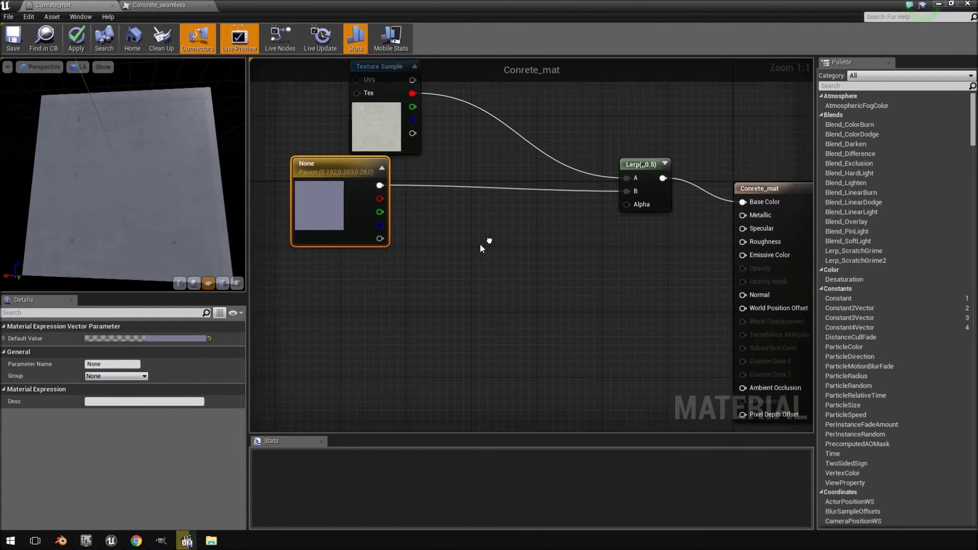
{"action": "left_click_drag", "start_coordinate": [345, 200], "coordinate": [386, 224]}
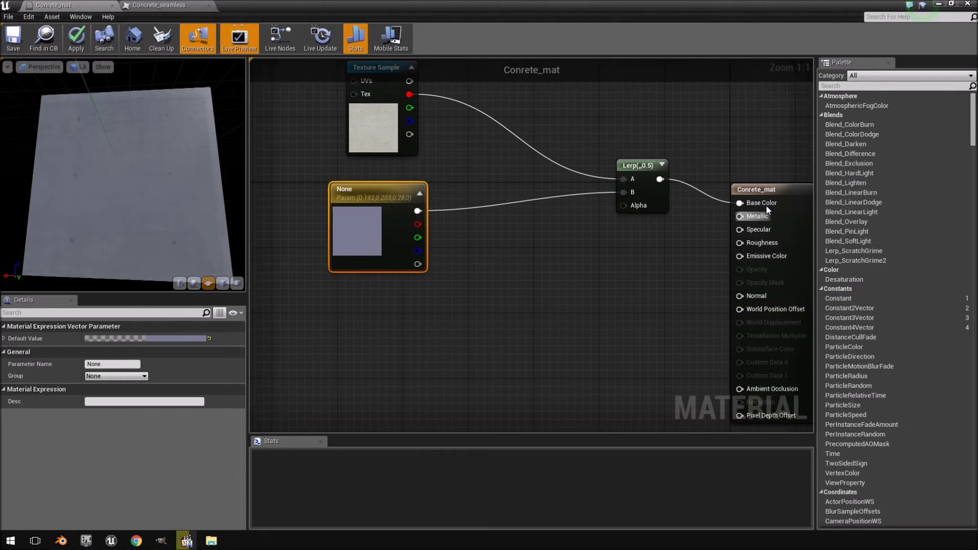
- Add a Constant node with value 0, connect it to Metallic and place it just below the Lerp
{"action": "right_click", "coordinate": [585, 340]}
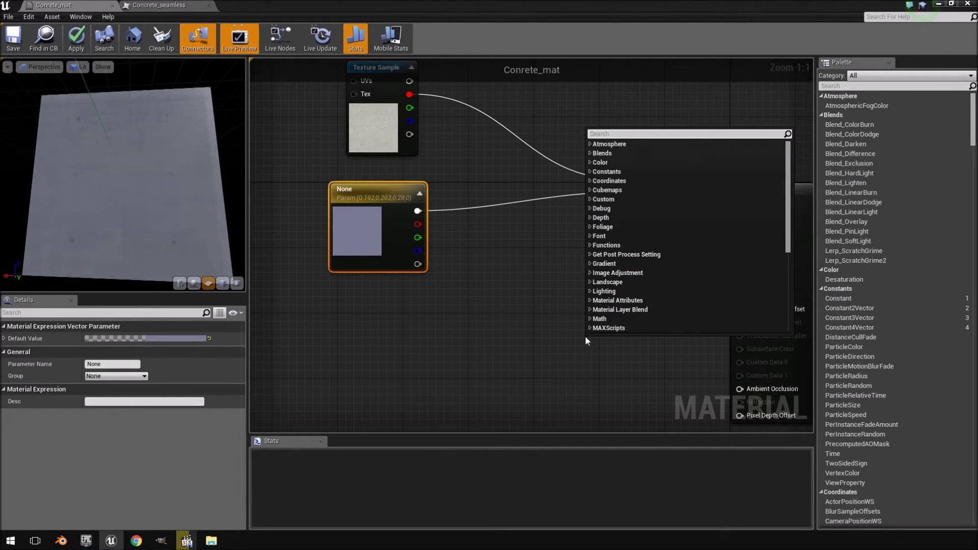
{"action": "type", "text": "cons"}
{"action": "key", "text": "Return"}
{"action": "left_click_drag", "start_coordinate": [603, 358], "coordinate": [756, 220]}
{"action": "left_click_drag", "start_coordinate": [595, 344], "coordinate": [580, 232]}
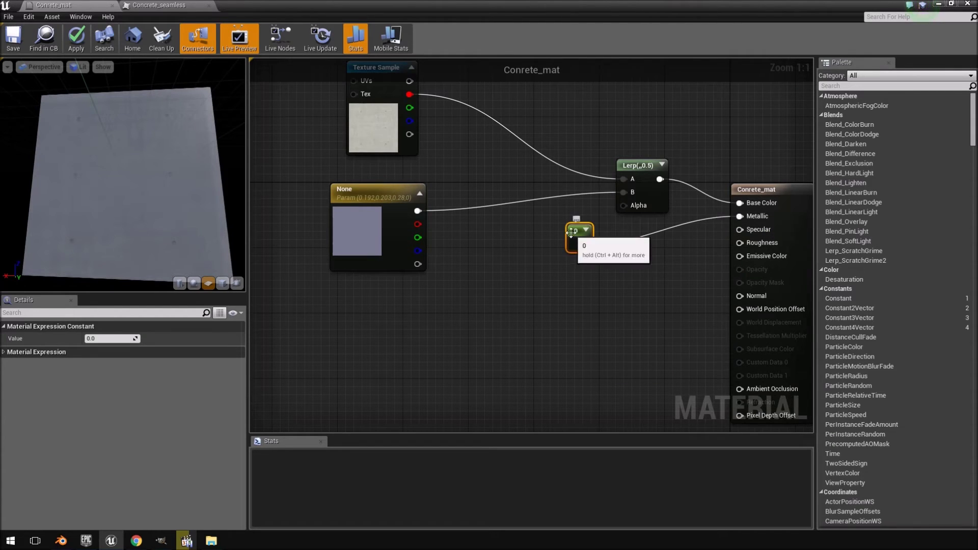
{"action": "right_click_drag", "start_coordinate": [559, 280], "coordinate": [490, 277]}
{"action": "left_click", "coordinate": [320, 111]}
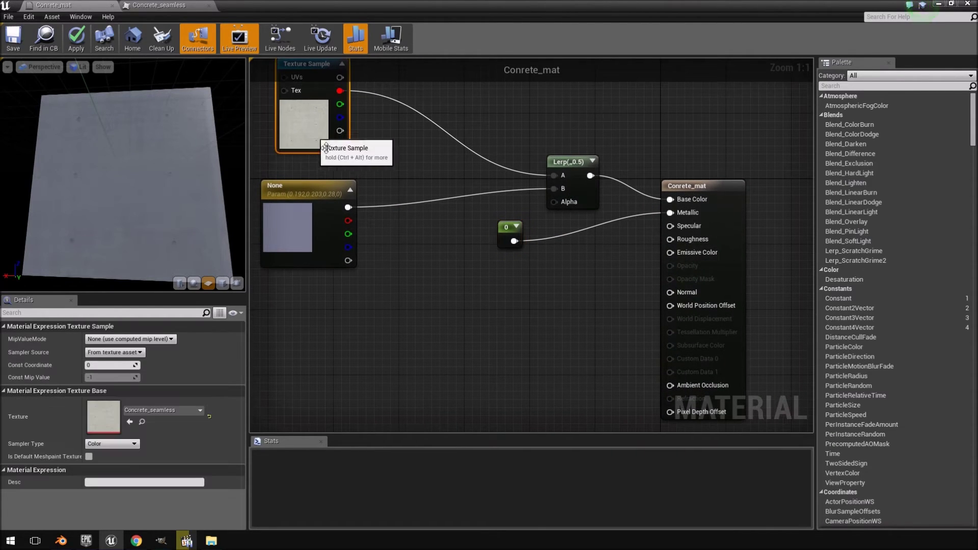
{"action": "right_click_drag", "start_coordinate": [639, 350], "coordinate": [672, 369]}
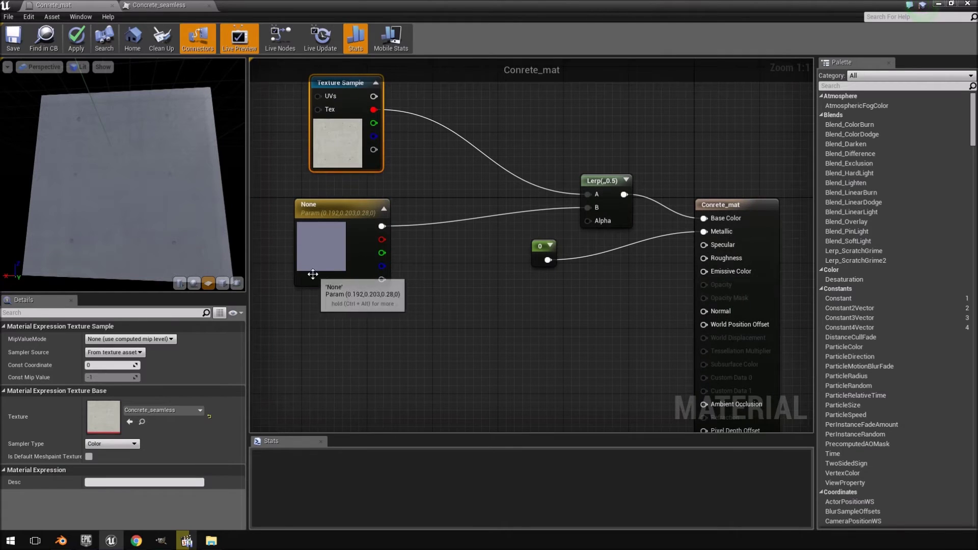
{"action": "right_click_drag", "start_coordinate": [574, 326], "coordinate": [574, 280]}
{"action": "right_click_drag", "start_coordinate": [542, 320], "coordinate": [587, 316]}
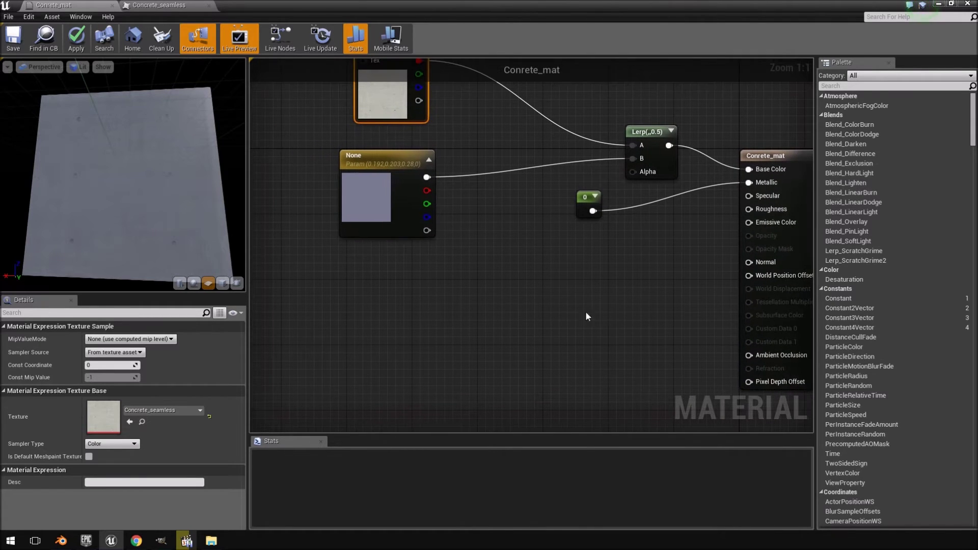
- Shift the Texture Sample, vector parameter and Lerp nodes away from the material output node to make room
{"action": "right_click_drag", "start_coordinate": [483, 314], "coordinate": [489, 364]}
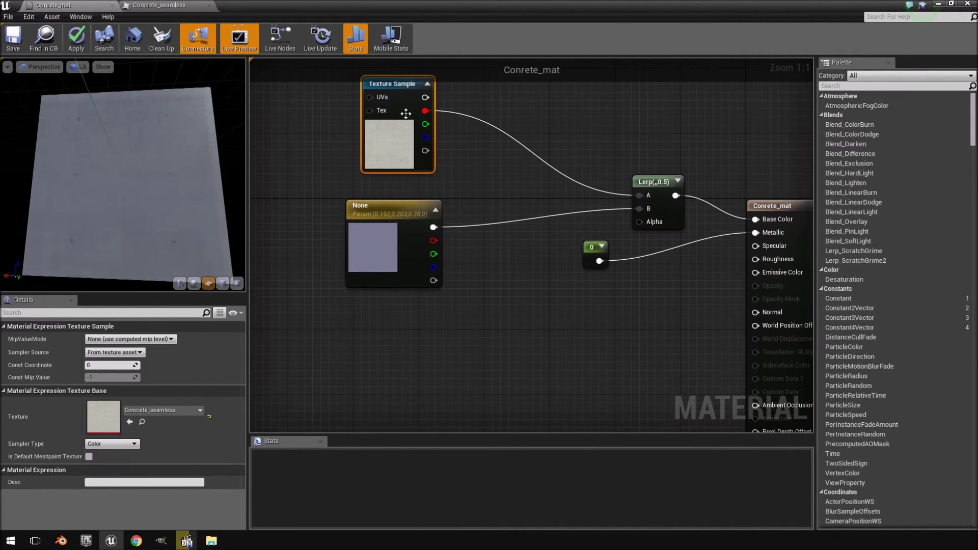
{"action": "left_click", "coordinate": [375, 209]}
{"action": "left_click_drag", "start_coordinate": [375, 209], "coordinate": [335, 209]}
{"action": "left_click_drag", "start_coordinate": [401, 95], "coordinate": [326, 95]}
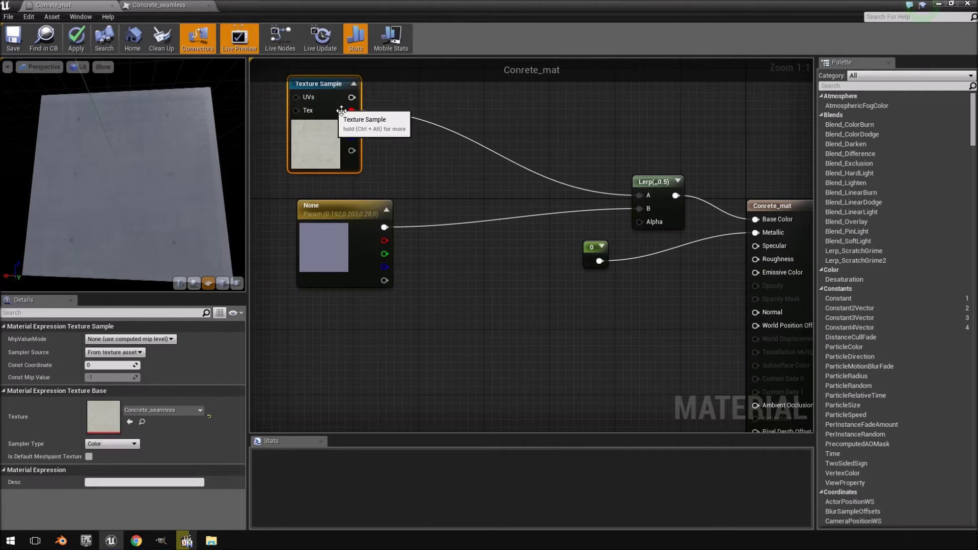
{"action": "left_click_drag", "start_coordinate": [663, 183], "coordinate": [490, 176]}
{"action": "left_click_drag", "start_coordinate": [352, 217], "coordinate": [308, 217]}
{"action": "left_click_drag", "start_coordinate": [501, 182], "coordinate": [484, 174]}
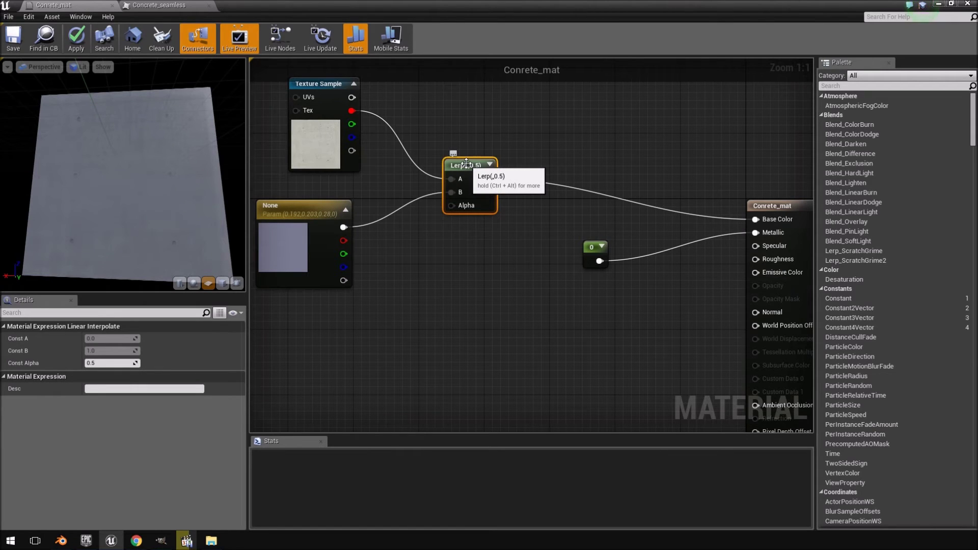
- Duplicate the Lerp below the first, feeding its A input from the Texture Sample's red channel and its output into Roughness
{"action": "key", "text": "ctrl+w"}
{"action": "left_click_drag", "start_coordinate": [498, 179], "coordinate": [756, 259]}
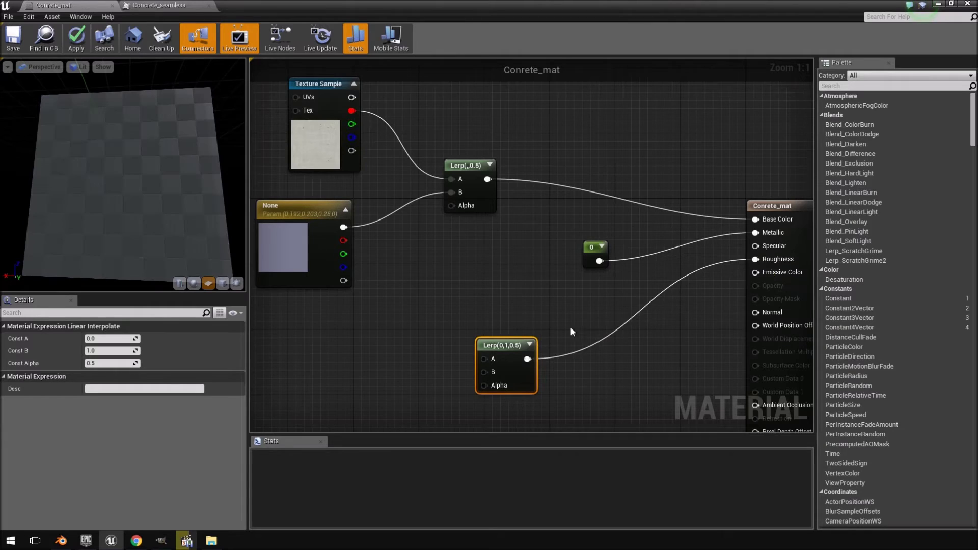
{"action": "right_click_drag", "start_coordinate": [525, 317], "coordinate": [613, 346]}
{"action": "left_click_drag", "start_coordinate": [440, 139], "coordinate": [572, 387]}
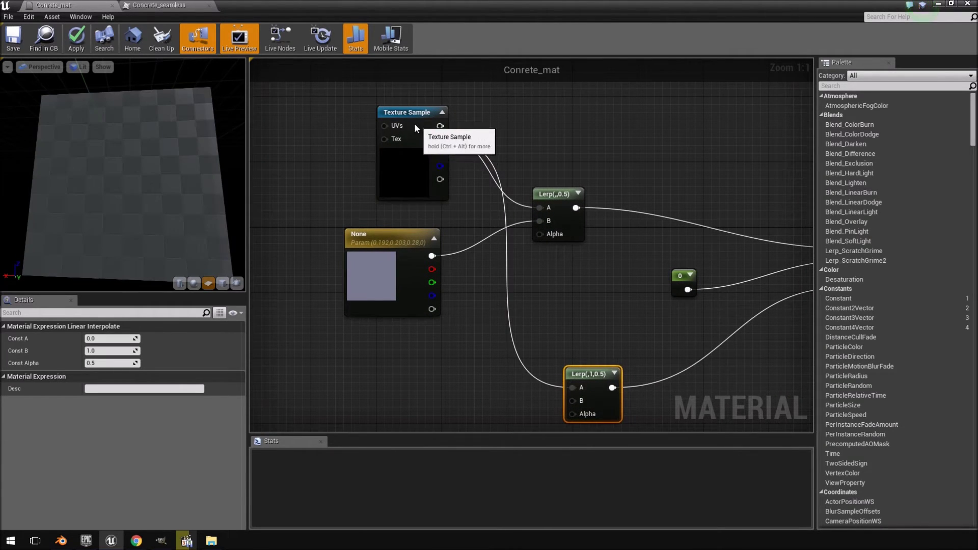
{"action": "left_click_drag", "start_coordinate": [414, 123], "coordinate": [382, 132]}
{"action": "right_click_drag", "start_coordinate": [507, 238], "coordinate": [487, 143]}
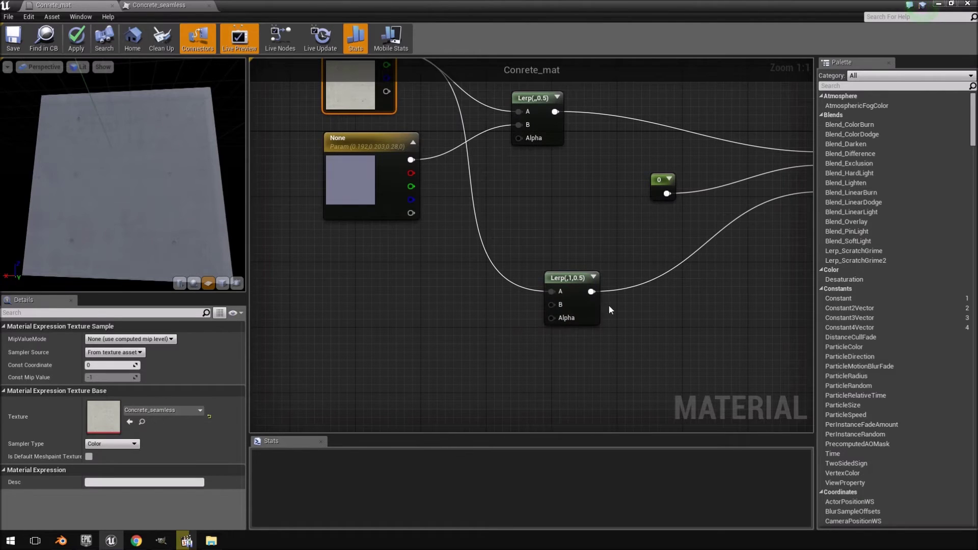
{"action": "right_click_drag", "start_coordinate": [609, 310], "coordinate": [560, 337]}
{"action": "left_click", "coordinate": [364, 276]}
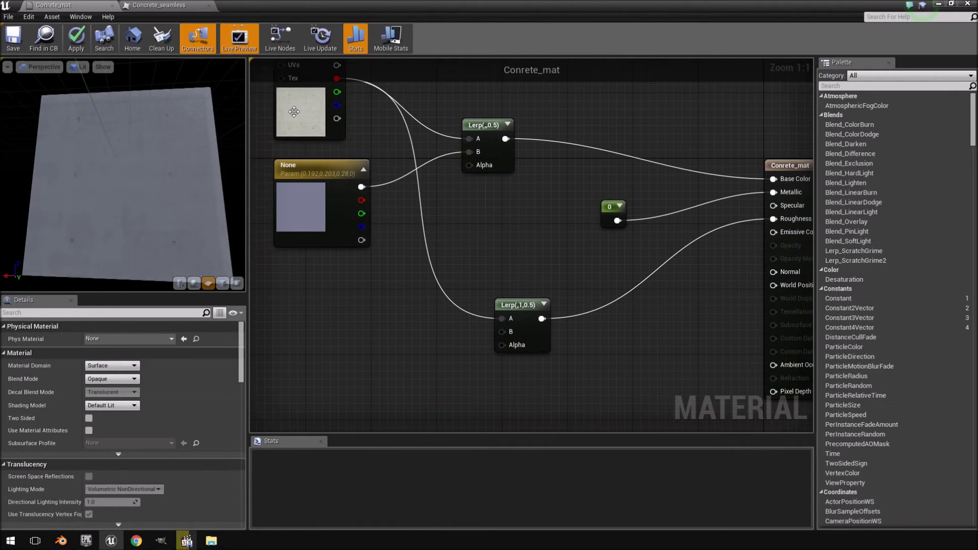
{"action": "left_click", "coordinate": [294, 112]}
{"action": "right_click_drag", "start_coordinate": [430, 301], "coordinate": [438, 253]}
{"action": "left_click", "coordinate": [614, 172]}
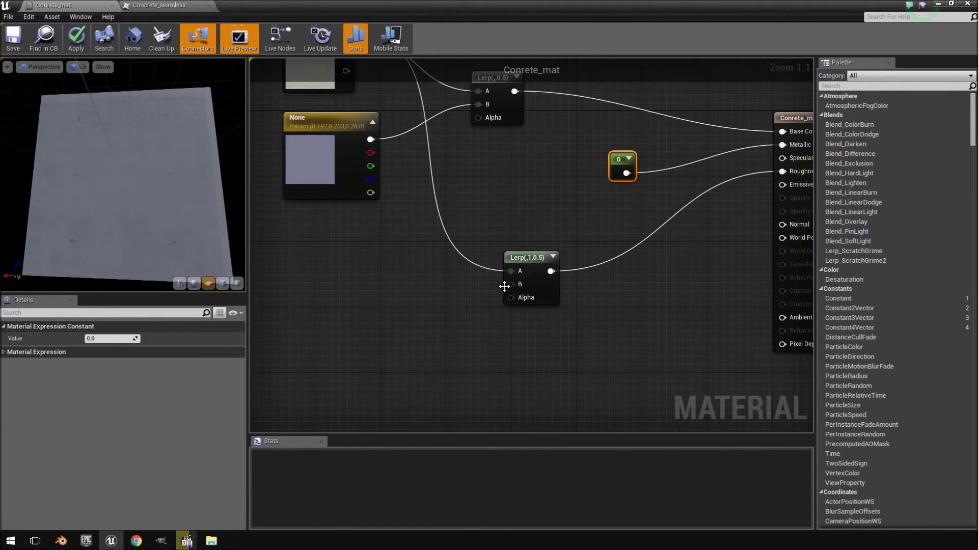
{"action": "right_click_drag", "start_coordinate": [548, 264], "coordinate": [590, 307]}
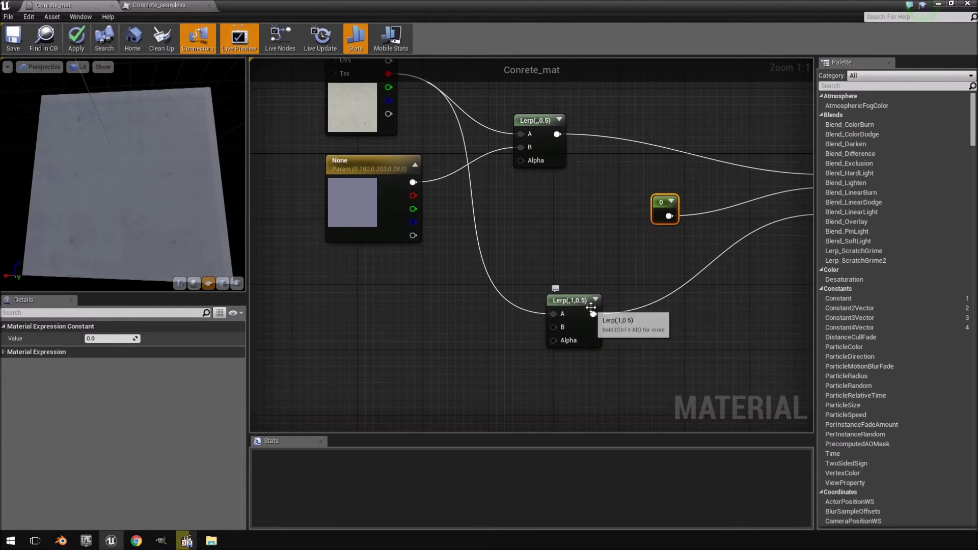
{"action": "left_click", "coordinate": [582, 309]}
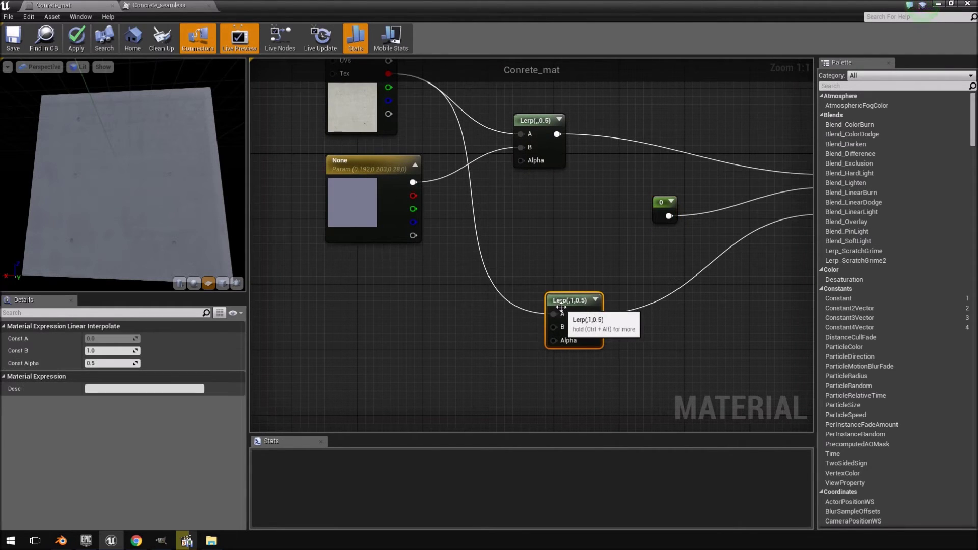
- Add a Multiply node in the space between the two Lerp nodes
{"action": "right_click_drag", "start_coordinate": [469, 342], "coordinate": [470, 361]}
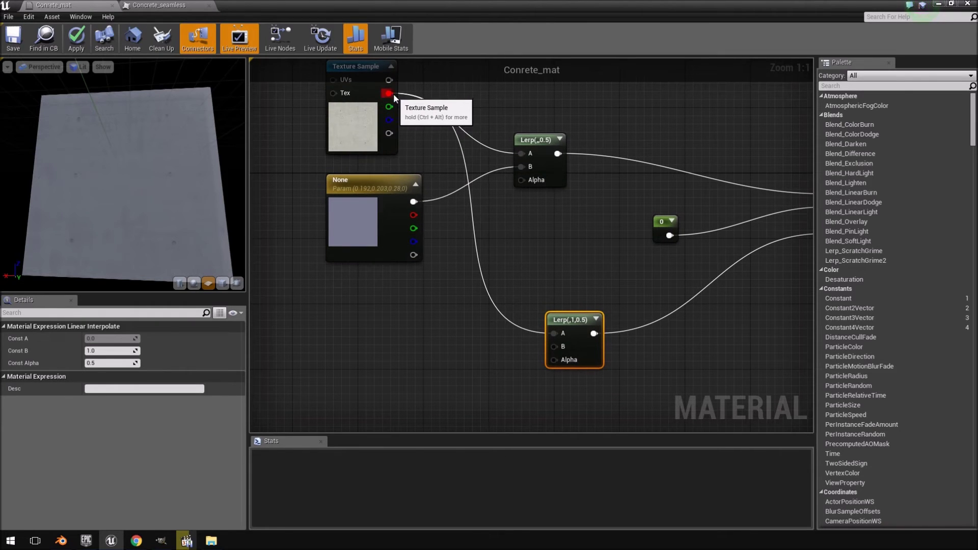
{"action": "right_click", "coordinate": [579, 251]}
{"action": "type", "text": "mult"}
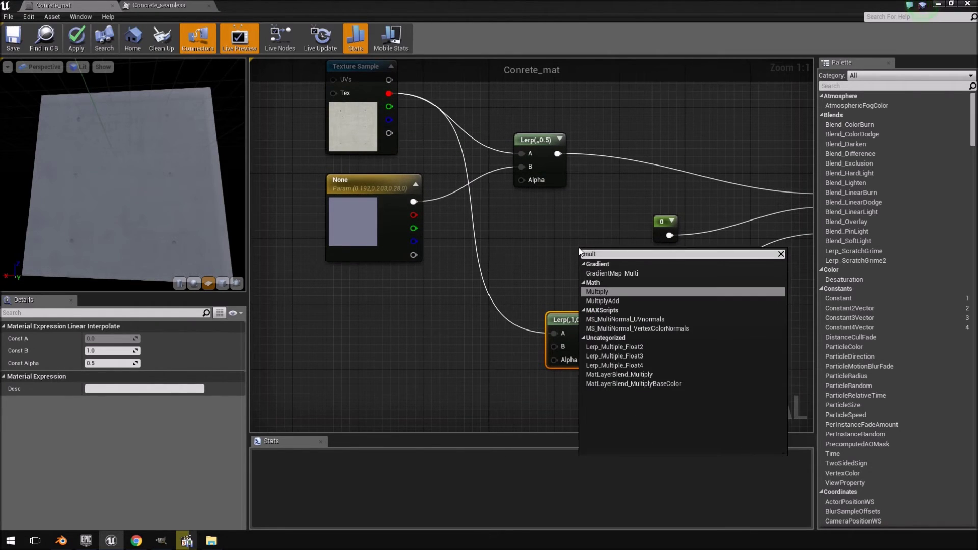
{"action": "key", "text": "Return"}
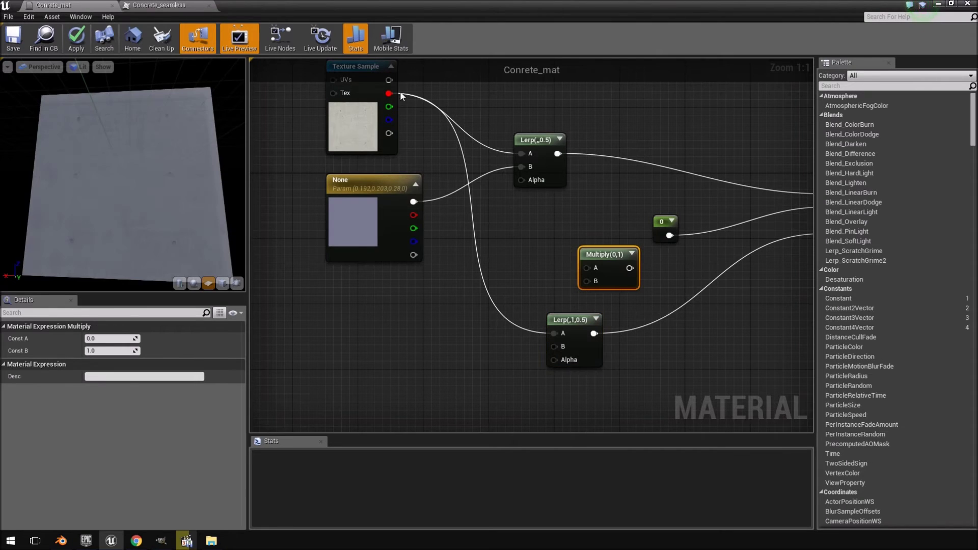
- Feed the Multiply's A input from the Texture Sample's red channel and delete the second Lerp node
{"action": "left_click_drag", "start_coordinate": [389, 93], "coordinate": [473, 147]}
{"action": "left_click_drag", "start_coordinate": [597, 270], "coordinate": [588, 268]}
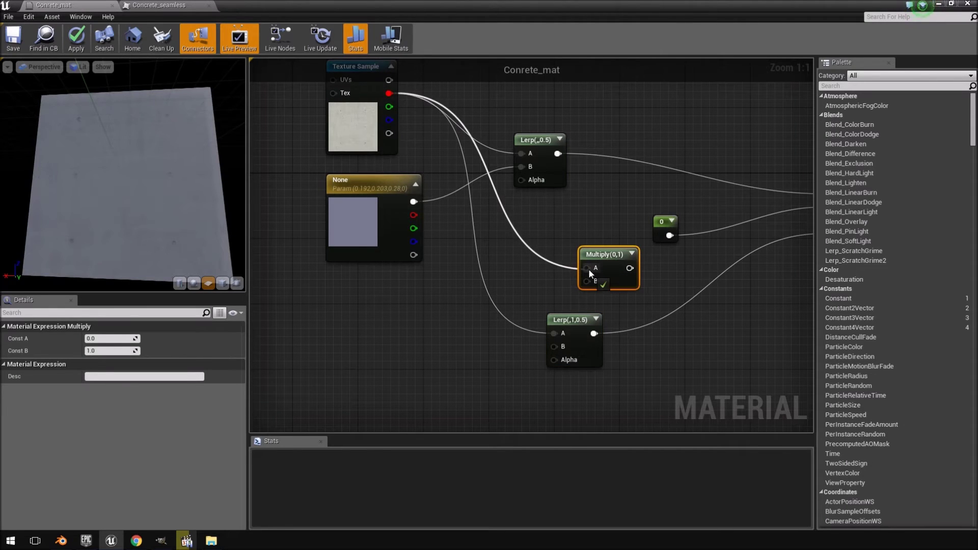
{"action": "left_click", "coordinate": [584, 321]}
{"action": "key", "text": "Delete"}
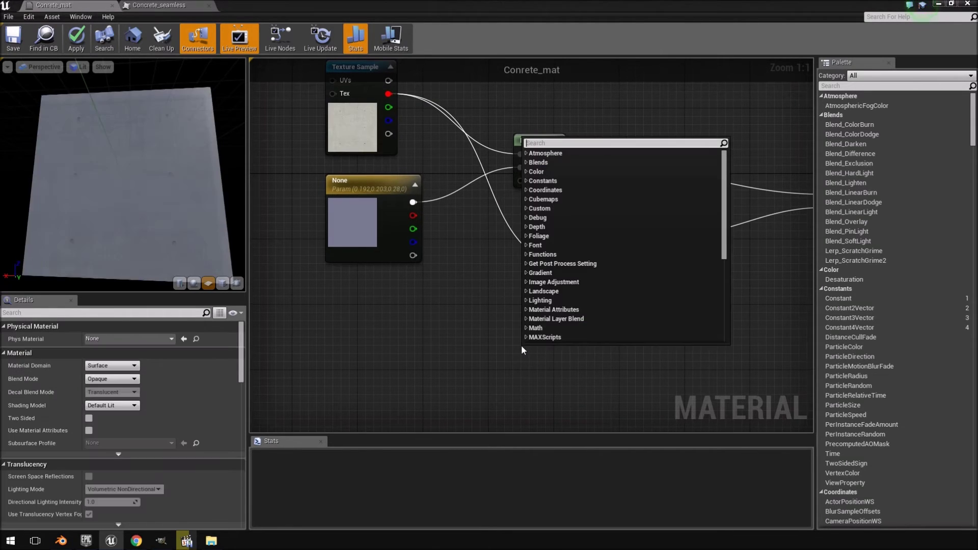
- Add a Constant node feeding the Multiply's B input, connect the Multiply to Roughness, and raise the Metallic constant slightly
{"action": "type", "text": "cons"}
{"action": "key", "text": "Return"}
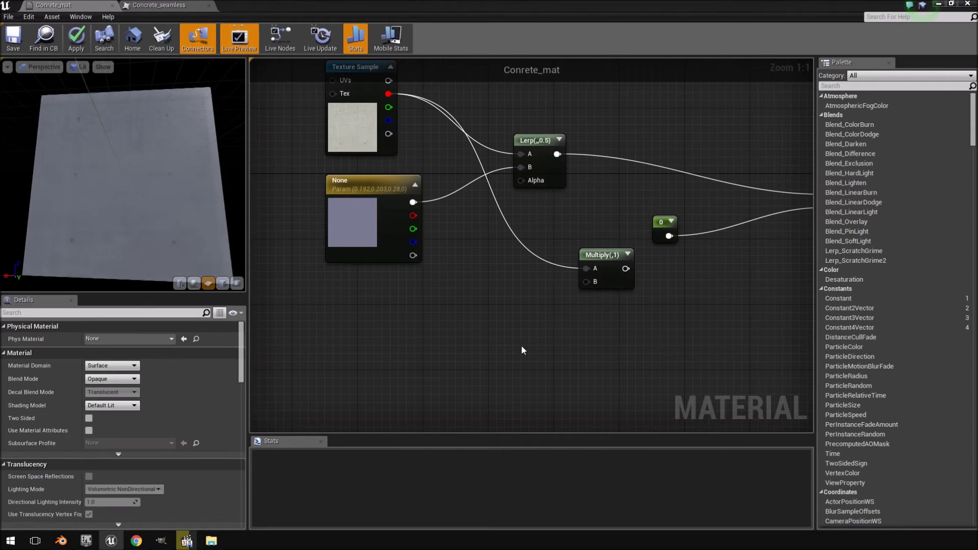
{"action": "left_click_drag", "start_coordinate": [538, 367], "coordinate": [588, 283]}
{"action": "right_click_drag", "start_coordinate": [587, 282], "coordinate": [459, 327]}
{"action": "left_click_drag", "start_coordinate": [487, 313], "coordinate": [697, 278]}
{"action": "left_click_drag", "start_coordinate": [533, 270], "coordinate": [533, 245]}
- Set the constant feeding the Multiply to 0.8 and check the highlight on the preview plane
{"action": "left_click_drag", "start_coordinate": [205, 182], "coordinate": [123, 202]}
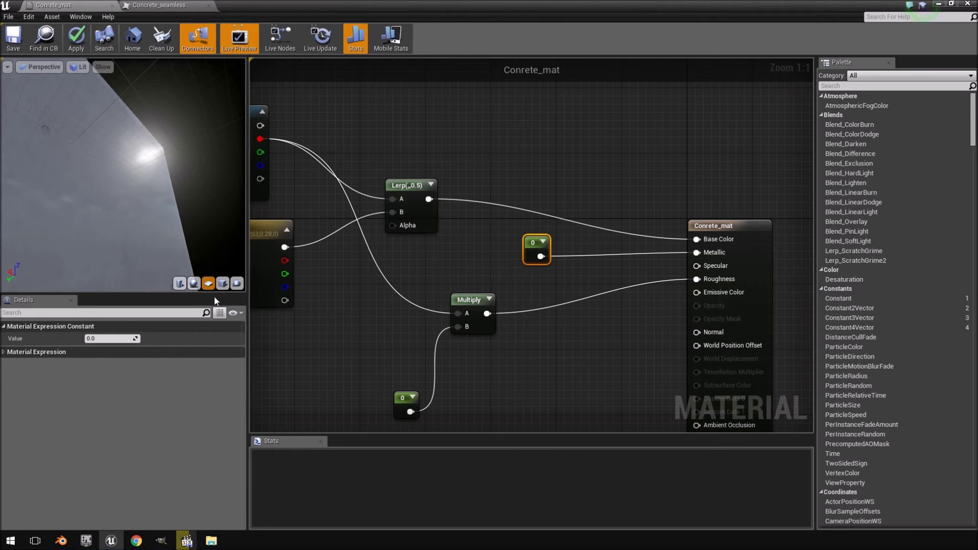
{"action": "left_click", "coordinate": [407, 406]}
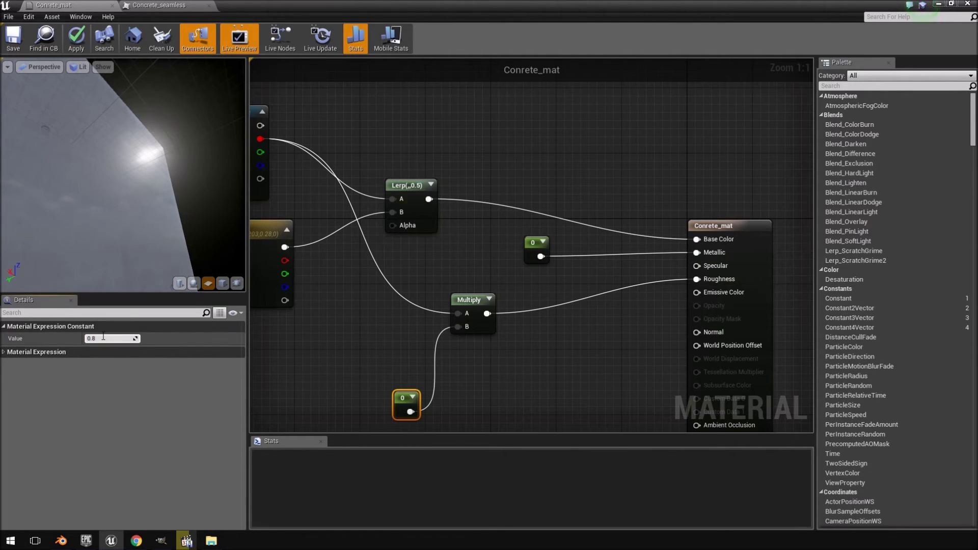
{"action": "key", "text": "Return"}
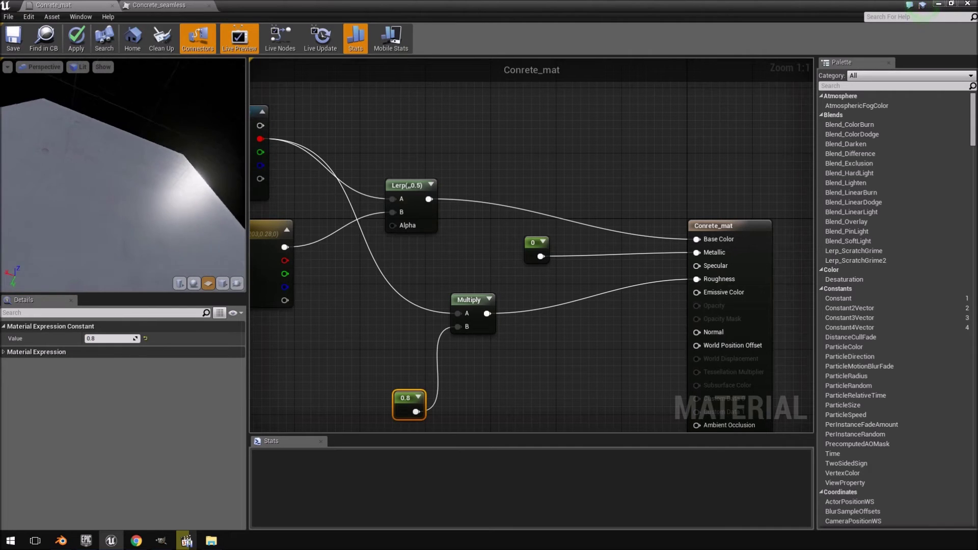
{"action": "mouse_move", "coordinate": [122, 175]}
{"action": "left_mouse_down"}
{"action": "mouse_move", "coordinate": [81, 171]}
{"action": "mouse_move", "coordinate": [148, 170]}
{"action": "mouse_move", "coordinate": [107, 167]}
{"action": "left_mouse_up"}
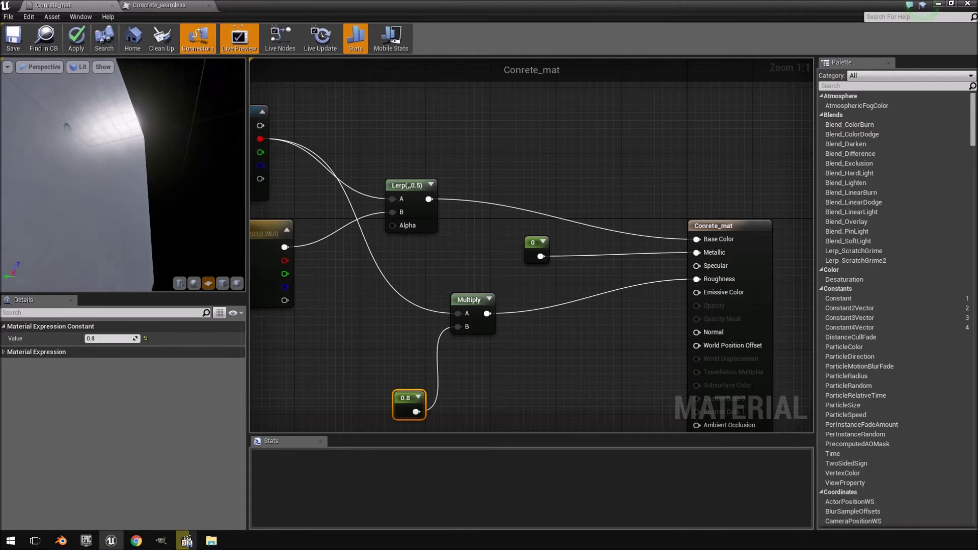
{"action": "left_click_drag", "start_coordinate": [214, 170], "coordinate": [214, 206]}
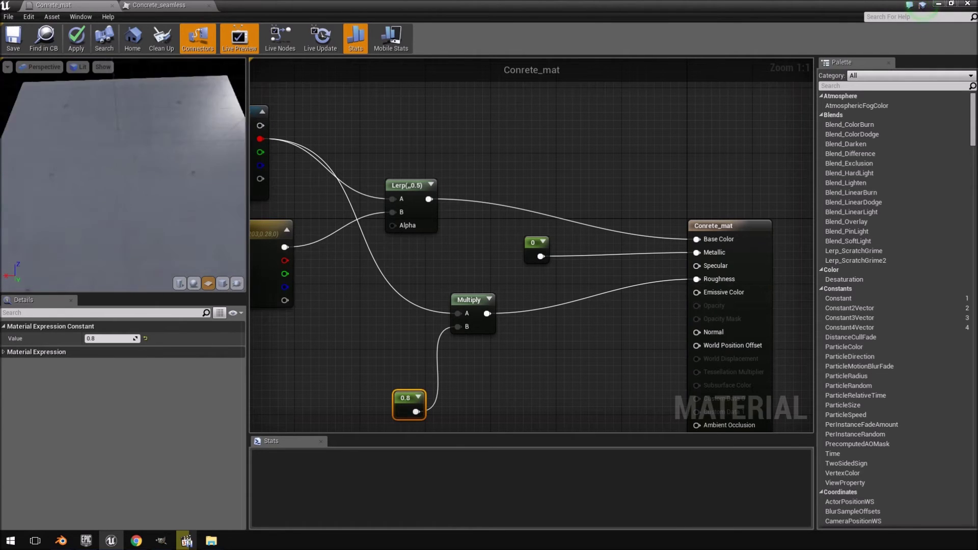
- Tidy the graph by moving the Multiply level with the Roughness input and its 0.8 constant up beside it
{"action": "right_click_drag", "start_coordinate": [485, 280], "coordinate": [556, 236]}
{"action": "left_click", "coordinate": [555, 237]}
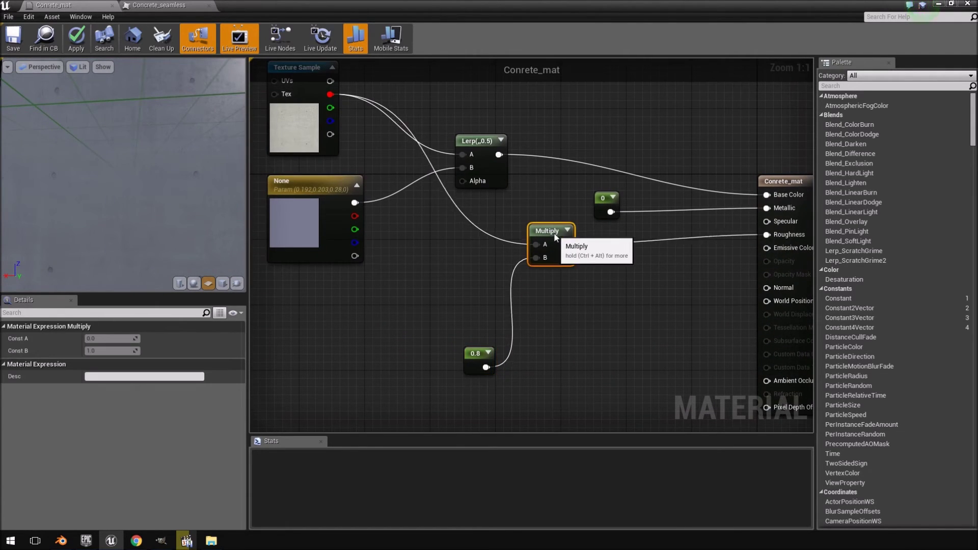
{"action": "left_click_drag", "start_coordinate": [555, 237], "coordinate": [544, 228]}
{"action": "left_click_drag", "start_coordinate": [470, 375], "coordinate": [428, 285]}
- Examine the node graph and how light reflects off the concrete surface from several angles in the preview
{"action": "right_click_drag", "start_coordinate": [718, 324], "coordinate": [744, 273]}
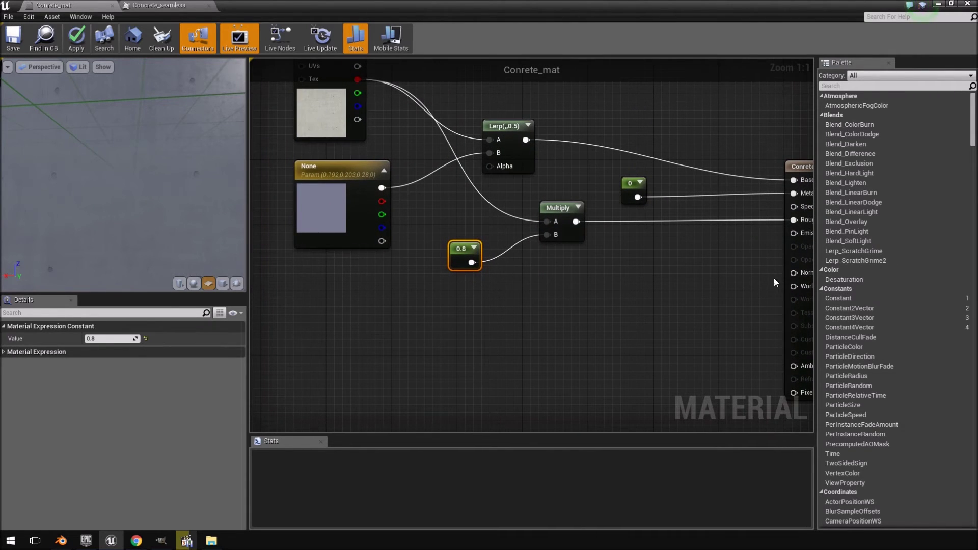
{"action": "right_click_drag", "start_coordinate": [713, 321], "coordinate": [639, 291]}
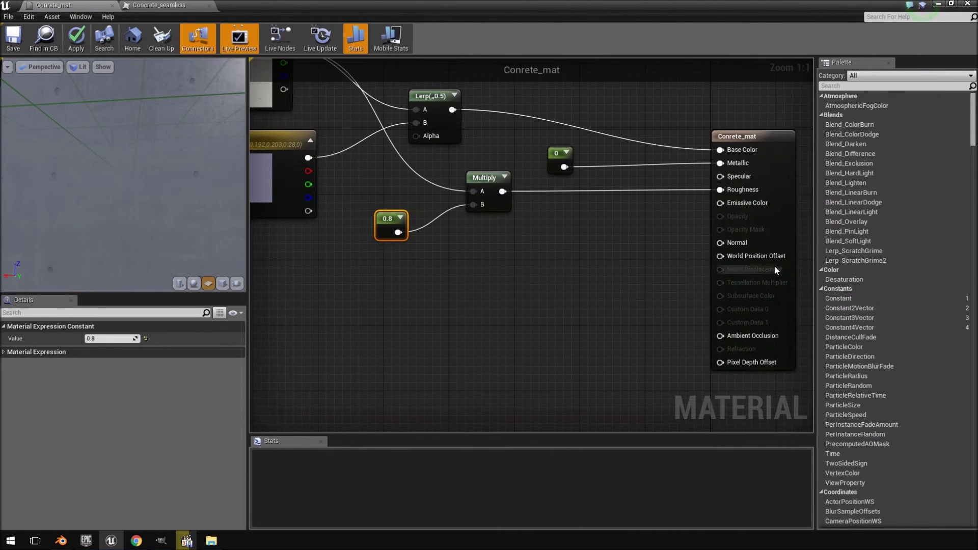
{"action": "right_click_drag", "start_coordinate": [455, 232], "coordinate": [586, 275]}
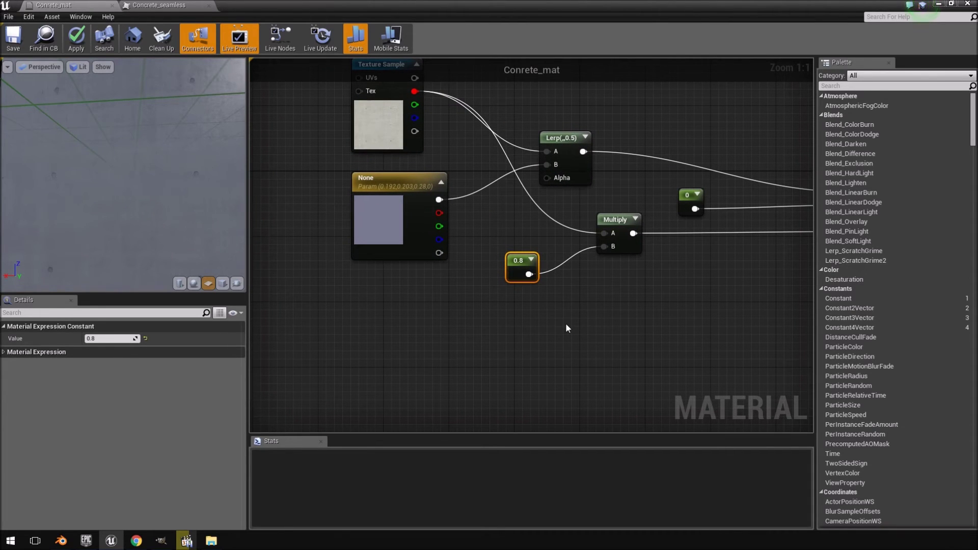
{"action": "left_click_drag", "start_coordinate": [199, 195], "coordinate": [245, 189]}
{"action": "right_click_drag", "start_coordinate": [407, 225], "coordinate": [432, 300]}
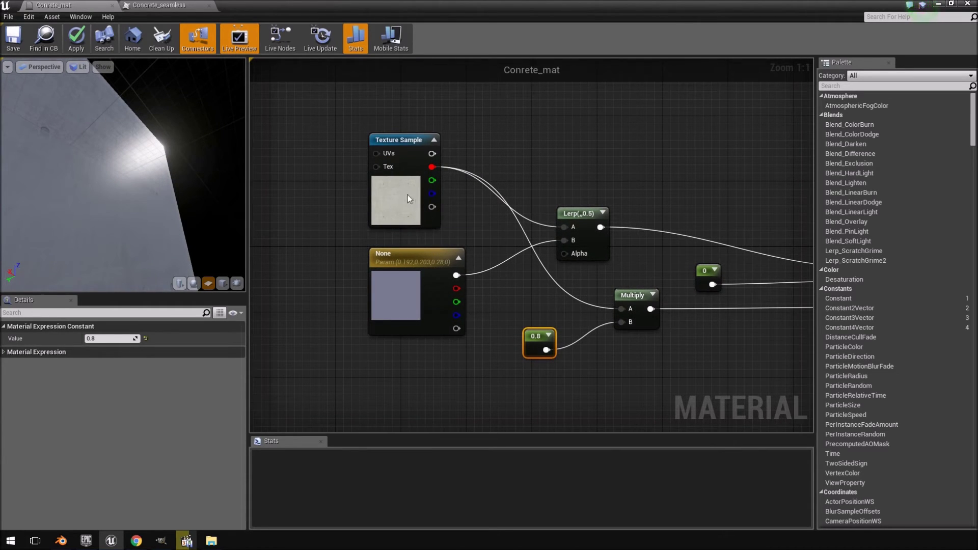
{"action": "left_click", "coordinate": [434, 135]}
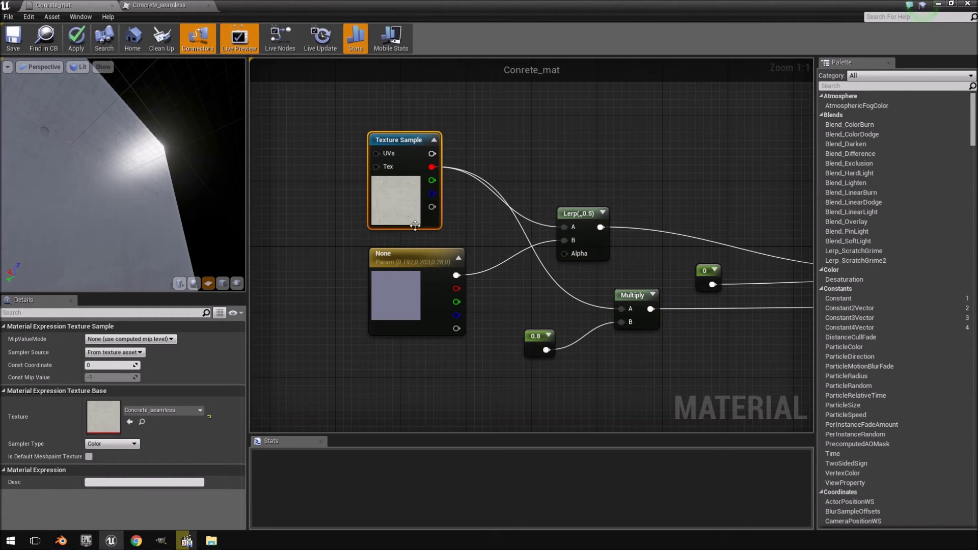
{"action": "mouse_move", "coordinate": [181, 266]}
{"action": "right_mouse_down"}
{"action": "mouse_move", "coordinate": [182, 287]}
{"action": "mouse_move", "coordinate": [181, 254]}
{"action": "right_mouse_up"}
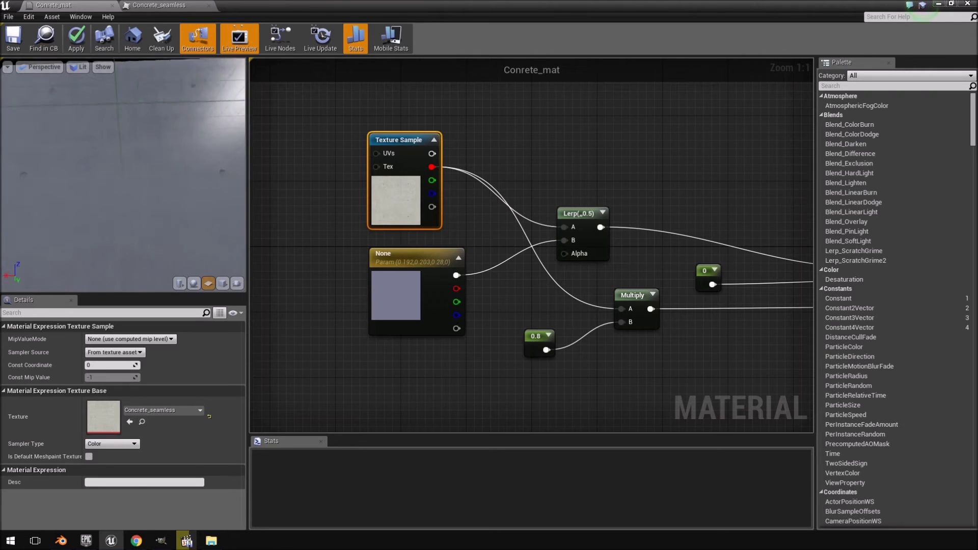
{"action": "mouse_move", "coordinate": [181, 255]}
{"action": "left_mouse_down"}
{"action": "mouse_move", "coordinate": [176, 247]}
{"action": "mouse_move", "coordinate": [170, 258]}
{"action": "left_mouse_up"}
{"action": "left_click_drag", "start_coordinate": [209, 188], "coordinate": [219, 190]}
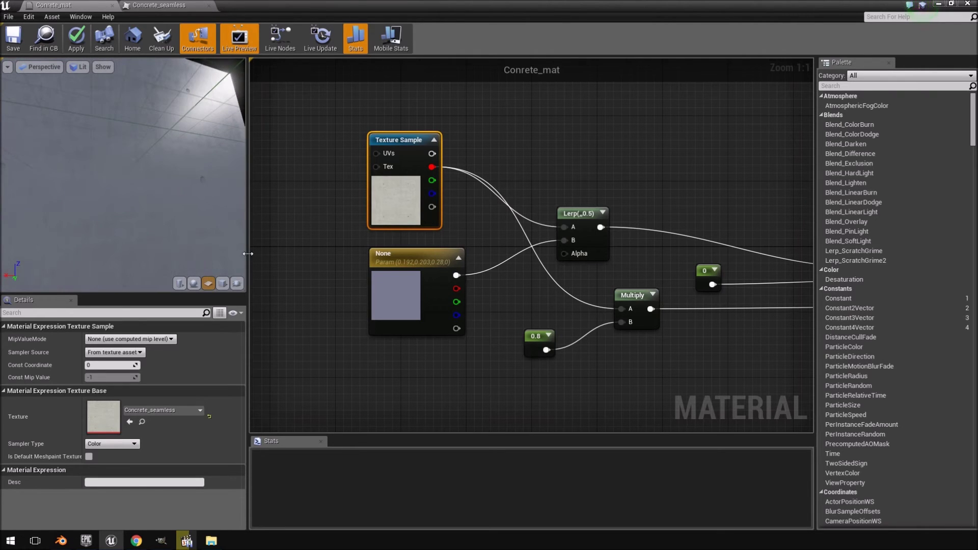
{"action": "left_click_drag", "start_coordinate": [160, 187], "coordinate": [173, 169]}
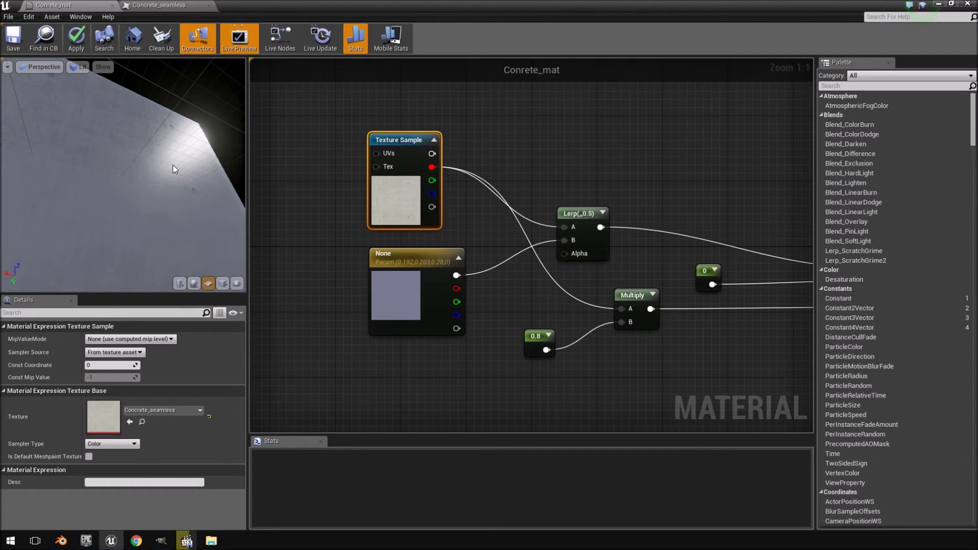
- Add a NormalFromHeightmap node in the empty area below the 0.8 constant
{"action": "right_click_drag", "start_coordinate": [635, 367], "coordinate": [621, 172]}
{"action": "right_click", "coordinate": [506, 254]}
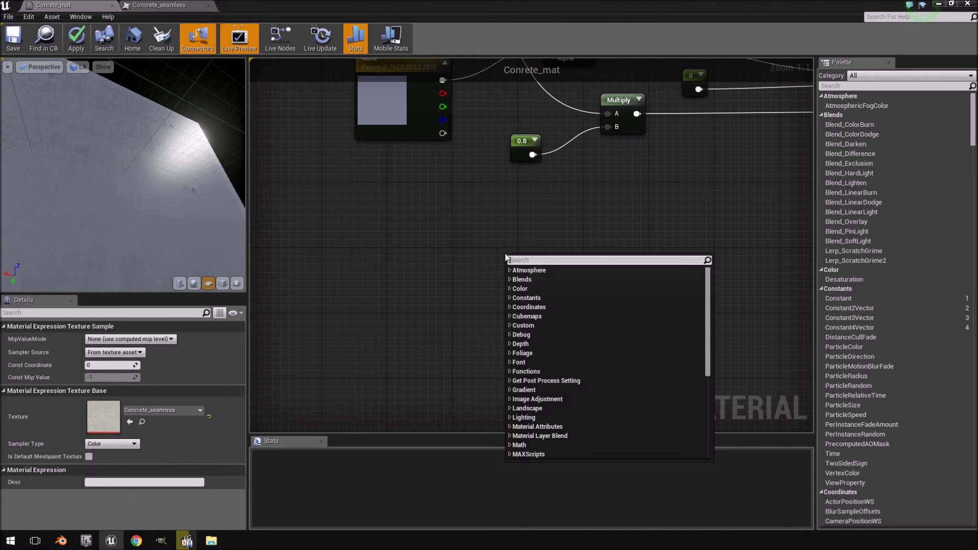
{"action": "type", "text": "no"}
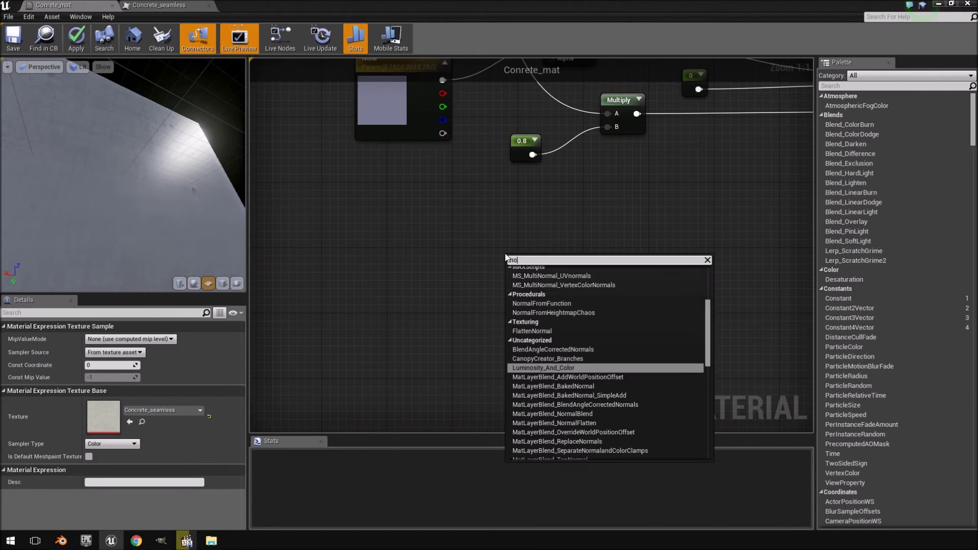
{"action": "type", "text": "rmal"}
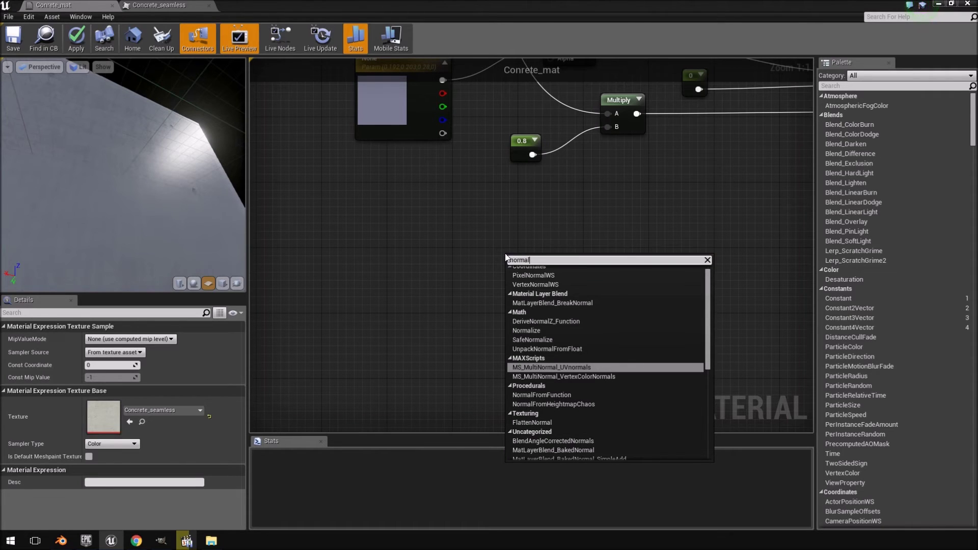
{"action": "type", "text": "from"}
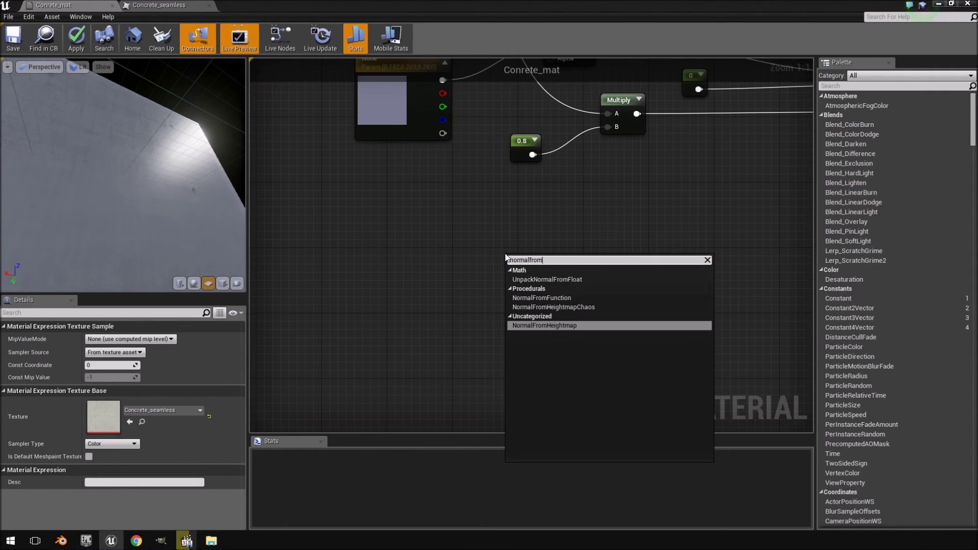
{"action": "left_click", "coordinate": [545, 329]}
{"action": "right_click_drag", "start_coordinate": [658, 258], "coordinate": [686, 216]}
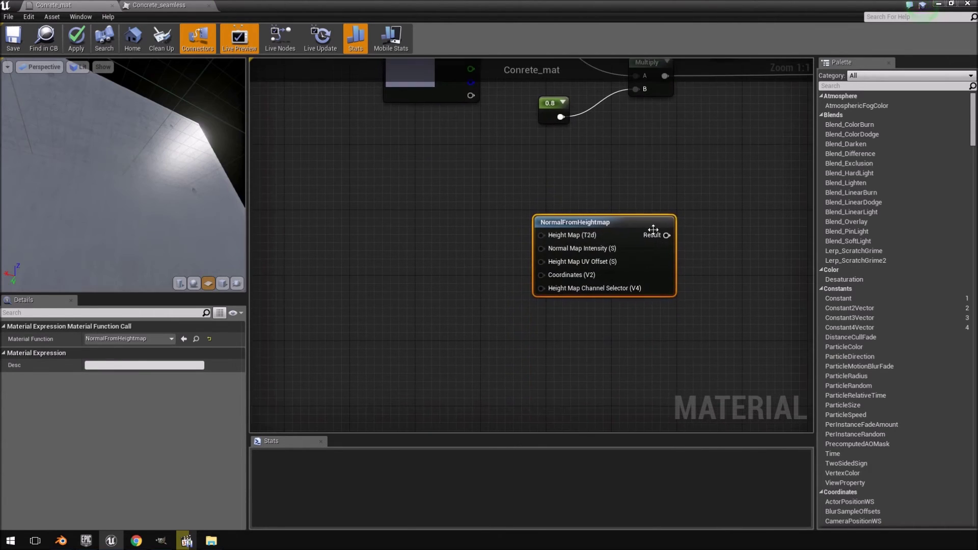
- Duplicate the concrete Texture Sample and place the copy just before the NormalFromHeightmap node
{"action": "right_click_drag", "start_coordinate": [538, 125], "coordinate": [552, 246]}
{"action": "left_click", "coordinate": [424, 89]}
{"action": "right_click_drag", "start_coordinate": [458, 106], "coordinate": [470, 192]}
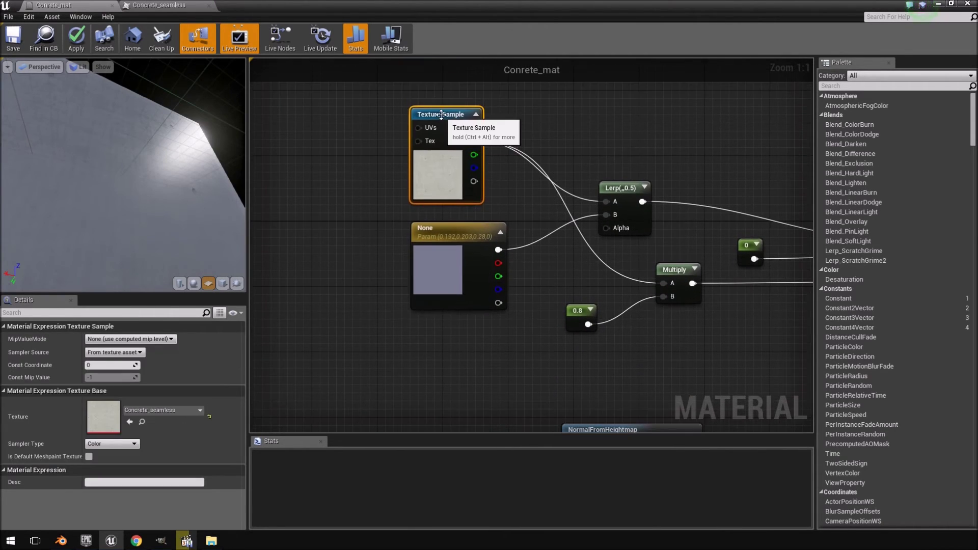
{"action": "key", "text": "ctrl+w"}
{"action": "left_click_drag", "start_coordinate": [509, 175], "coordinate": [445, 415]}
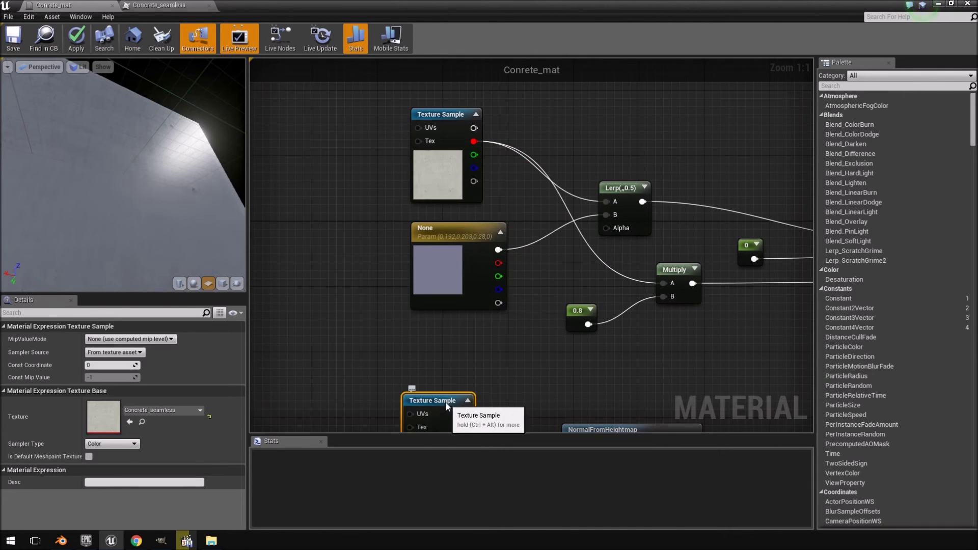
{"action": "right_click_drag", "start_coordinate": [482, 373], "coordinate": [493, 141]}
{"action": "left_click_drag", "start_coordinate": [457, 160], "coordinate": [450, 185]}
- Convert the duplicated Texture Sample to a Texture Object and connect it to the NormalFromHeightmap's Height Map input
{"action": "right_click", "coordinate": [445, 197]}
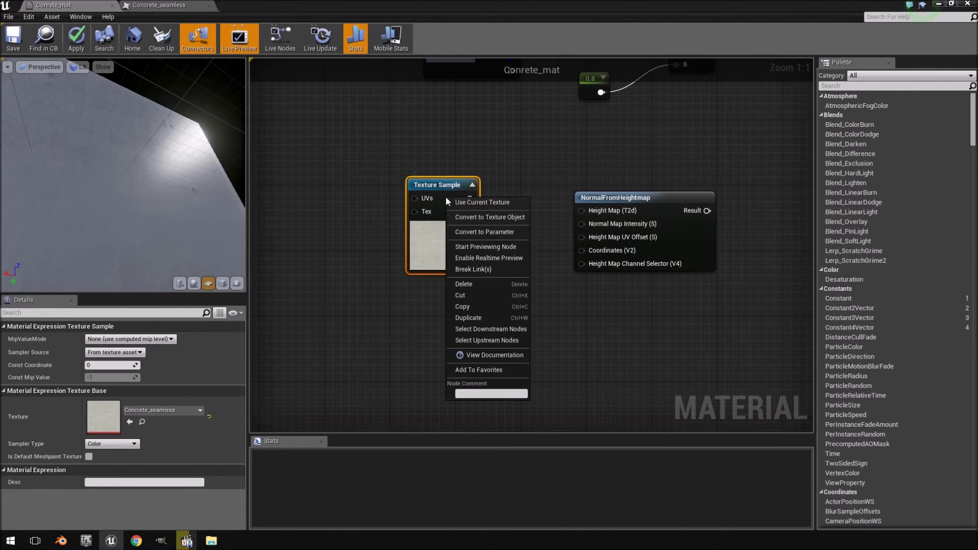
{"action": "left_click", "coordinate": [475, 218]}
{"action": "right_click_drag", "start_coordinate": [544, 295], "coordinate": [461, 320]}
{"action": "left_click_drag", "start_coordinate": [372, 266], "coordinate": [484, 279]}
- Connect the NormalFromHeightmap Result to the material's Normal input and check the surface relief in the preview
{"action": "right_click_drag", "start_coordinate": [548, 304], "coordinate": [441, 337]}
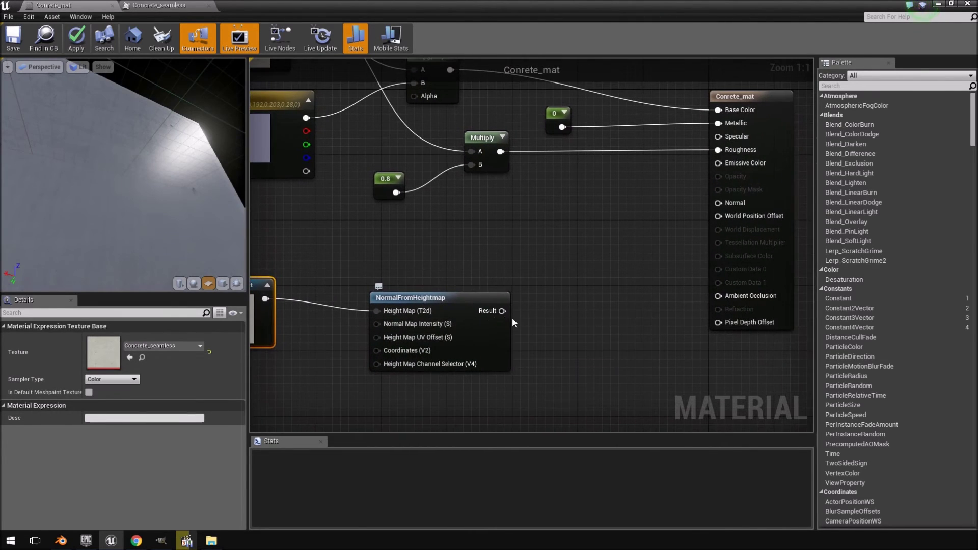
{"action": "left_click_drag", "start_coordinate": [503, 311], "coordinate": [732, 203]}
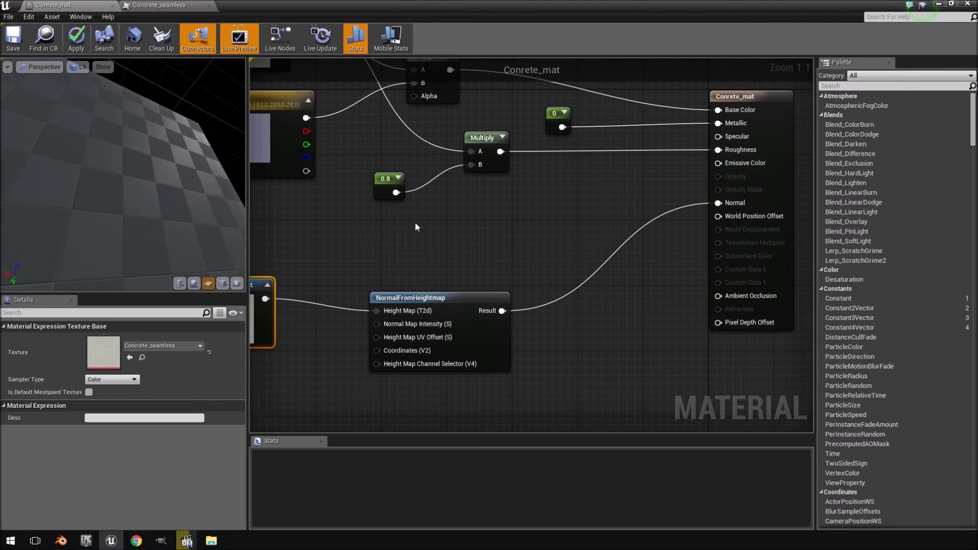
{"action": "mouse_move", "coordinate": [196, 202]}
{"action": "left_mouse_down"}
{"action": "mouse_move", "coordinate": [35, 202]}
{"action": "mouse_move", "coordinate": [177, 203]}
{"action": "left_mouse_up"}
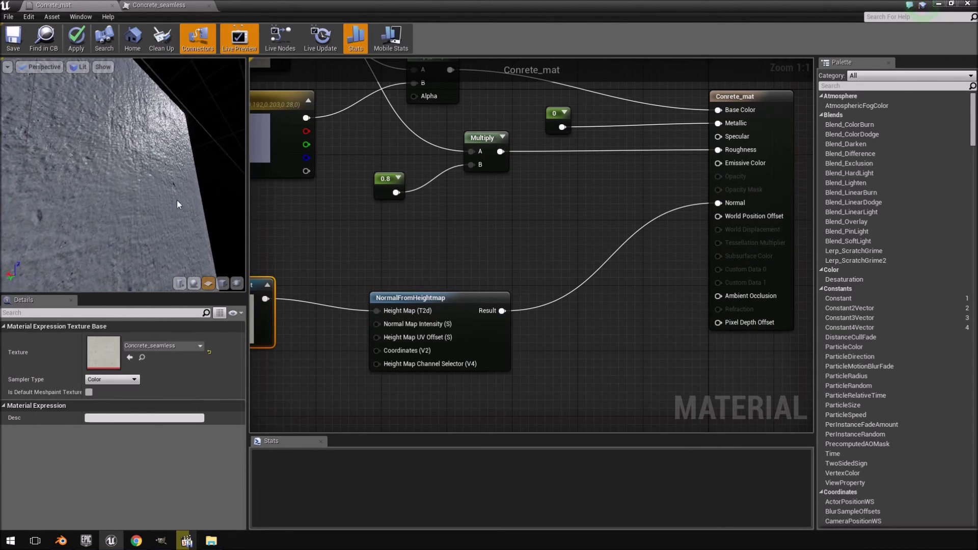
- Add a Constant node below the Texture Object and connect it to the Normal Map Intensity input
{"action": "right_click_drag", "start_coordinate": [366, 272], "coordinate": [510, 200]}
{"action": "right_click", "coordinate": [475, 315]}
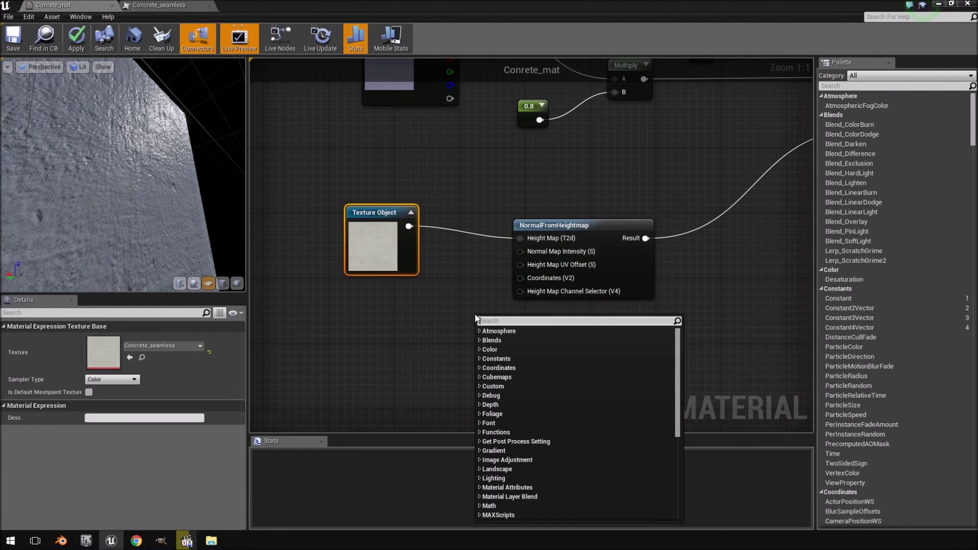
{"action": "type", "text": "const"}
{"action": "key", "text": "Return"}
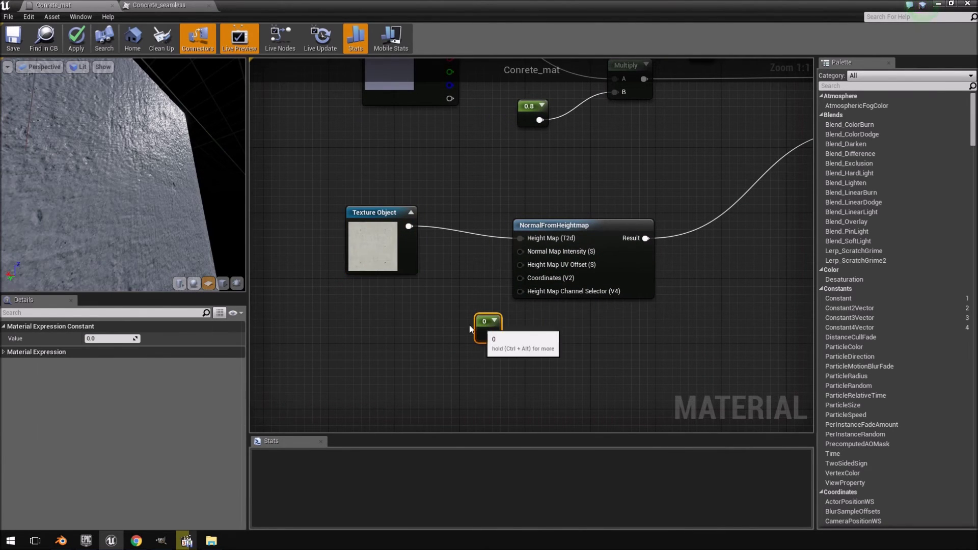
{"action": "left_click_drag", "start_coordinate": [484, 330], "coordinate": [528, 256]}
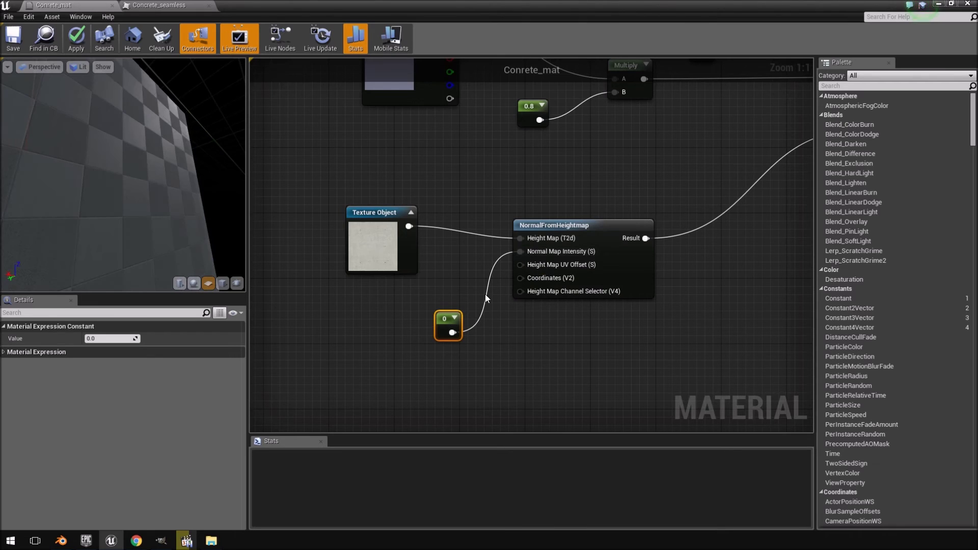
- Try a value of 2 for the Normal Map Intensity constant and check the bumps on the preview plane
{"action": "mouse_move", "coordinate": [120, 197]}
{"action": "left_mouse_down"}
{"action": "mouse_move", "coordinate": [153, 194]}
{"action": "mouse_move", "coordinate": [120, 214]}
{"action": "left_mouse_up"}
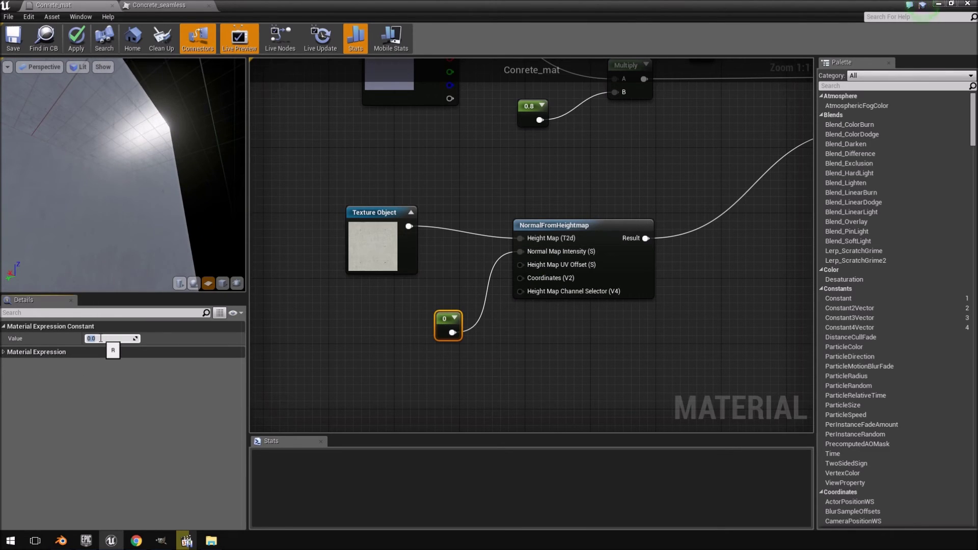
{"action": "key", "text": "Return"}
{"action": "left_click_drag", "start_coordinate": [148, 214], "coordinate": [214, 244]}
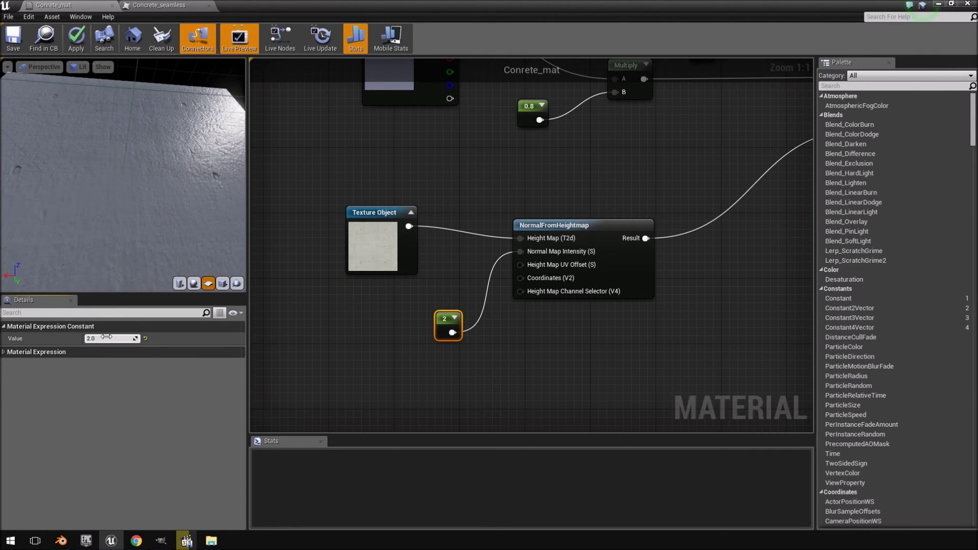
- Set the Normal Map Intensity constant to 1 and check the surface on the preview plane
{"action": "type", "text": "1"}
{"action": "key", "text": "Return"}
{"action": "left_click_drag", "start_coordinate": [186, 223], "coordinate": [81, 211]}
{"action": "left_click_drag", "start_coordinate": [122, 176], "coordinate": [176, 200]}
- Switch the preview mesh to a sphere and examine the concrete's normal detail up close
{"action": "left_click", "coordinate": [193, 283]}
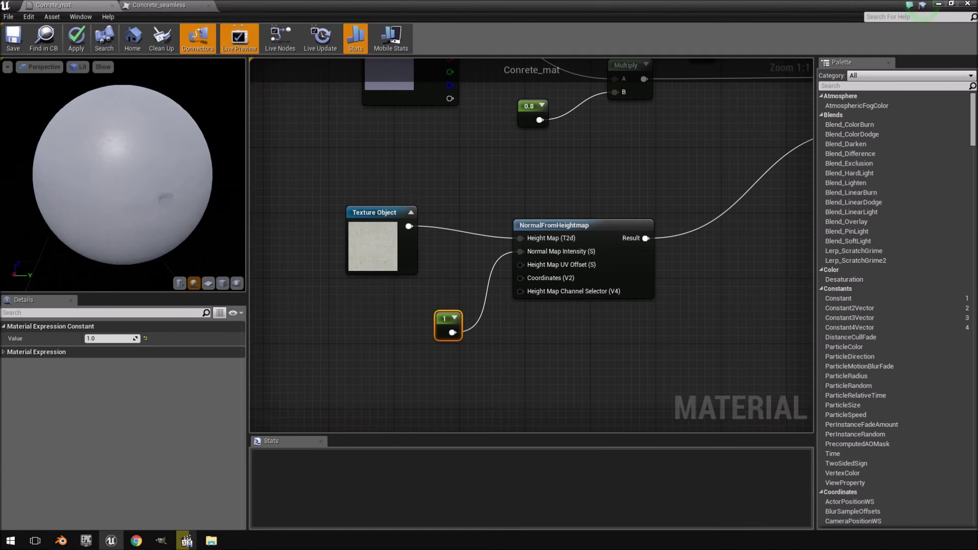
{"action": "left_click_drag", "start_coordinate": [122, 176], "coordinate": [146, 158]}
{"action": "right_click_drag", "start_coordinate": [175, 225], "coordinate": [175, 182]}
{"action": "left_click_drag", "start_coordinate": [176, 182], "coordinate": [163, 121]}
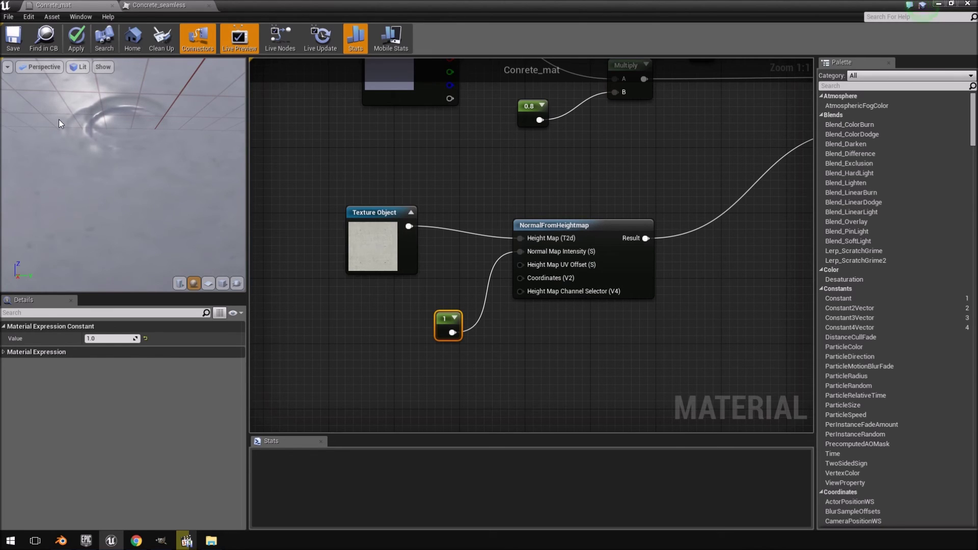
- Return the preview to the whole sphere and spread the intensity constant and Texture Object slightly farther from the NormalFromHeightmap node
{"action": "right_click_drag", "start_coordinate": [579, 179], "coordinate": [556, 201]}
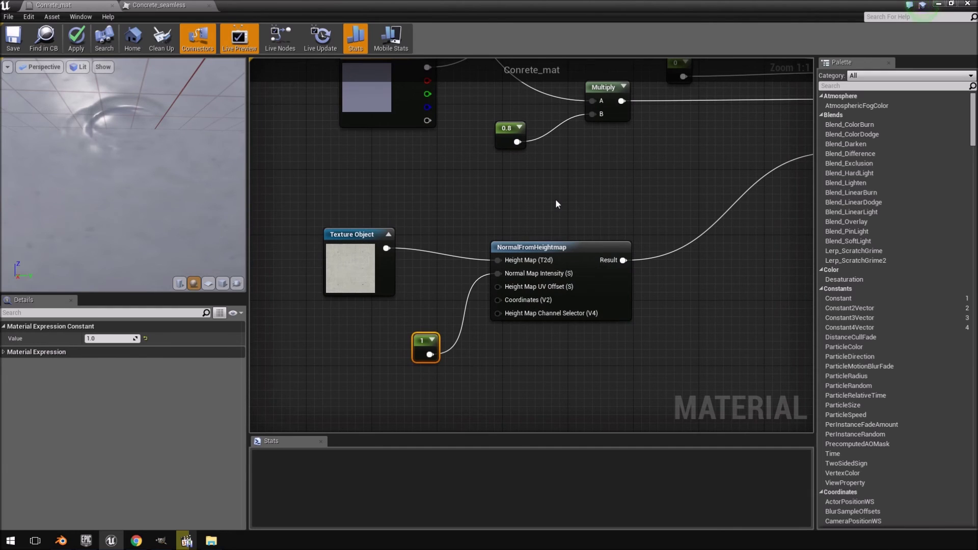
{"action": "scroll", "coordinate": [119, 157], "scroll_direction": "down", "scroll_amount": 8}
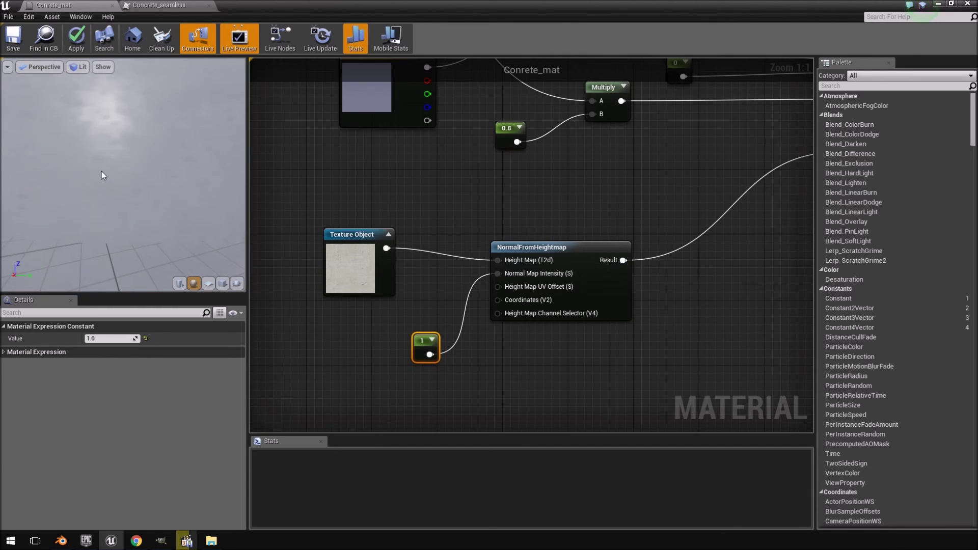
{"action": "left_click_drag", "start_coordinate": [179, 194], "coordinate": [118, 163]}
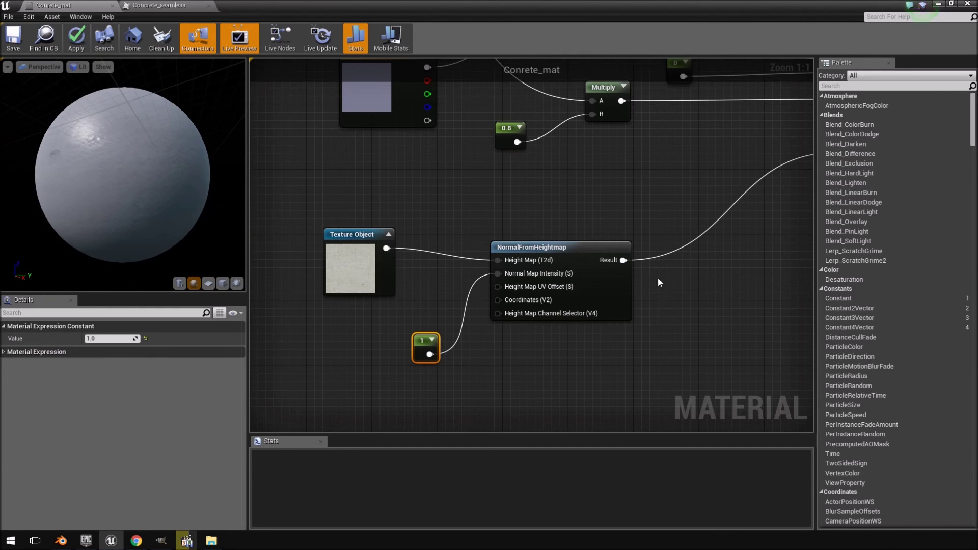
{"action": "right_click_drag", "start_coordinate": [659, 241], "coordinate": [522, 292]}
{"action": "right_click_drag", "start_coordinate": [429, 305], "coordinate": [564, 235]}
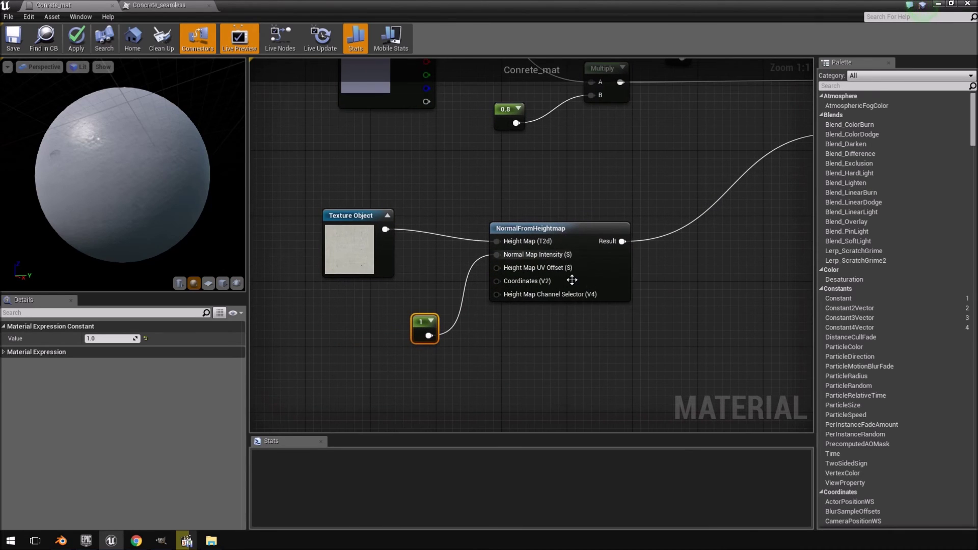
{"action": "left_click_drag", "start_coordinate": [419, 320], "coordinate": [403, 311]}
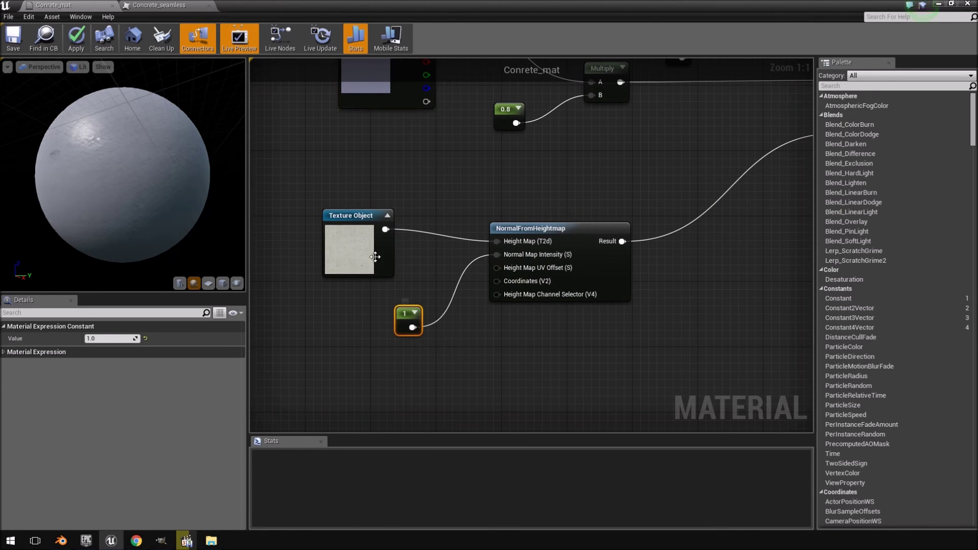
{"action": "left_click_drag", "start_coordinate": [360, 215], "coordinate": [368, 207]}
- Add a TextureCoordinate node beside the Texture Sample and connect it to the Texture Sample's UVs input
{"action": "right_click_drag", "start_coordinate": [424, 176], "coordinate": [637, 328]}
{"action": "right_click", "coordinate": [350, 269]}
{"action": "type", "text": "textu"}
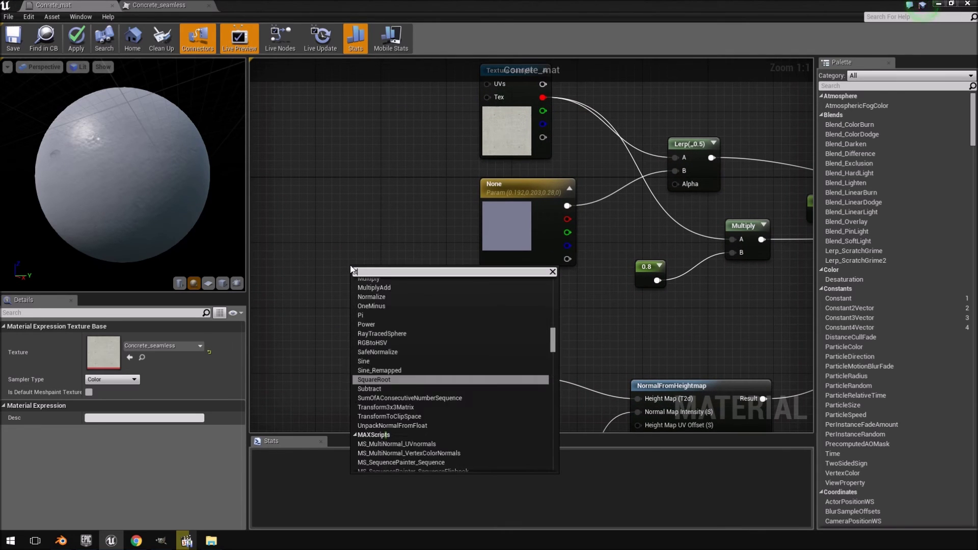
{"action": "type", "text": "recoo"}
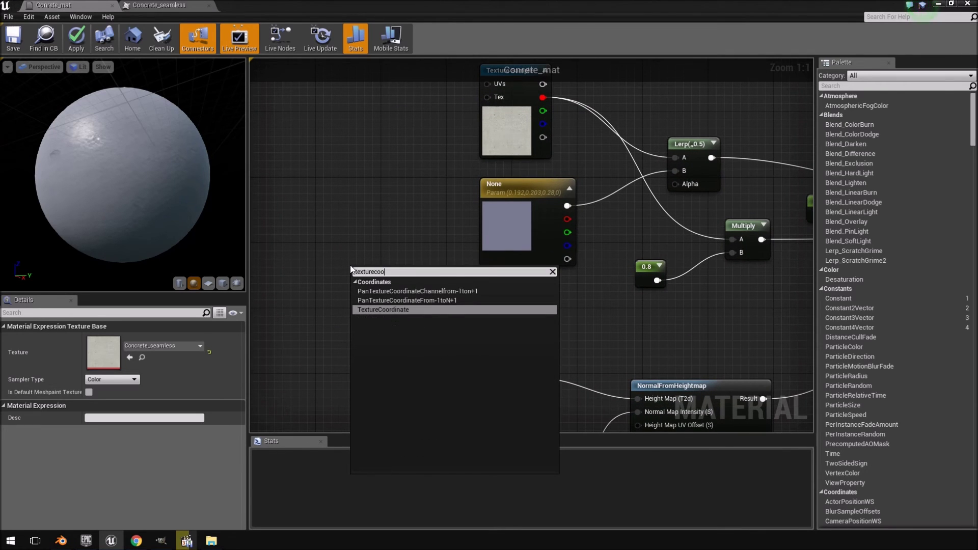
{"action": "left_click", "coordinate": [417, 311]}
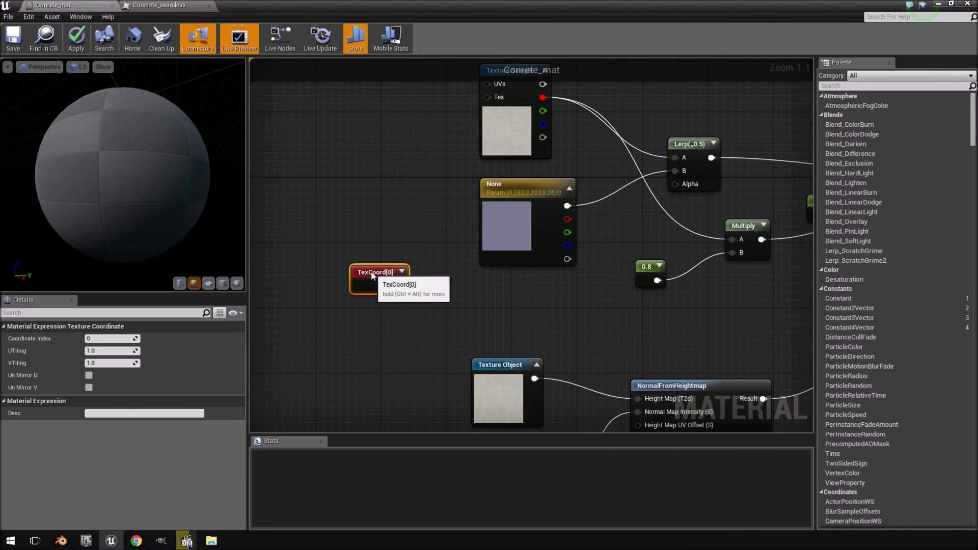
{"action": "left_click_drag", "start_coordinate": [371, 271], "coordinate": [297, 125]}
{"action": "right_click_drag", "start_coordinate": [299, 128], "coordinate": [334, 243]}
{"action": "left_click_drag", "start_coordinate": [359, 257], "coordinate": [527, 199]}
{"action": "right_click_drag", "start_coordinate": [361, 322], "coordinate": [419, 218]}
- Set the texture coordinate's UTiling to 6 and VTiling to 4
{"action": "left_click", "coordinate": [109, 350]}
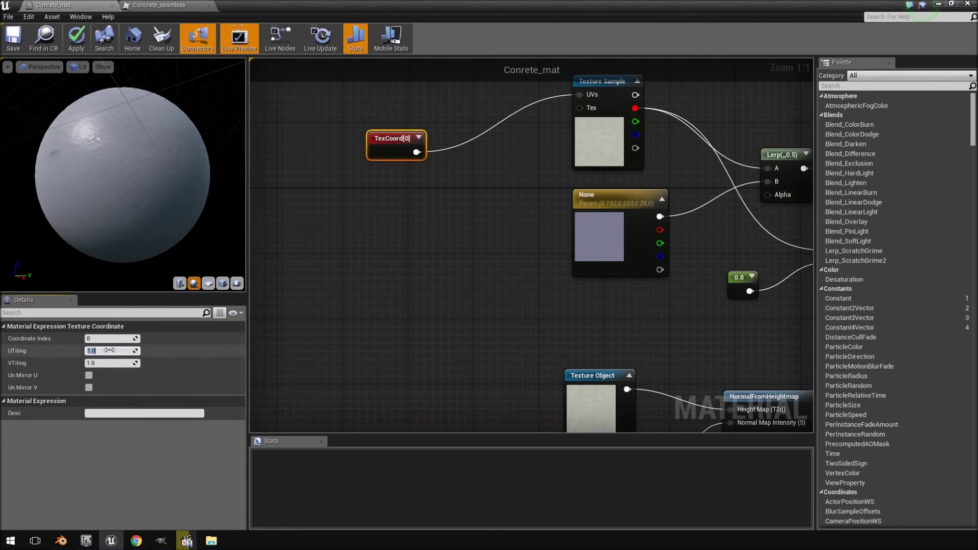
{"action": "type", "text": "4"}
{"action": "key", "text": "Tab"}
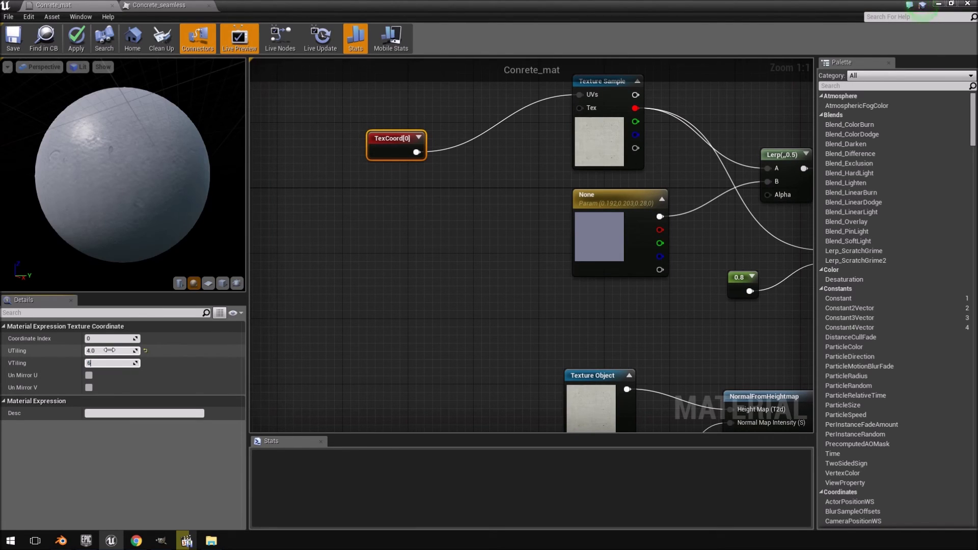
{"action": "type", "text": "6"}
{"action": "left_click", "coordinate": [109, 350]}
{"action": "type", "text": "6"}
{"action": "key", "text": "Tab"}
- Connect the texture coordinate to the Coordinates input of NormalFromHeightmap as well and apply the material changes
{"action": "right_click_drag", "start_coordinate": [450, 330], "coordinate": [407, 253]}
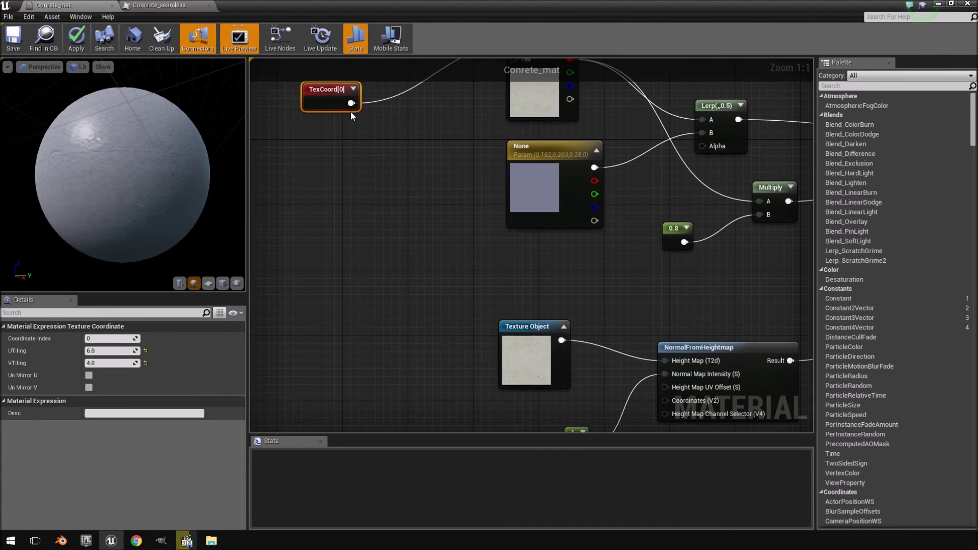
{"action": "left_click_drag", "start_coordinate": [350, 103], "coordinate": [669, 326]}
{"action": "right_click_drag", "start_coordinate": [629, 189], "coordinate": [605, 304]}
{"action": "right_click_drag", "start_coordinate": [542, 259], "coordinate": [469, 329]}
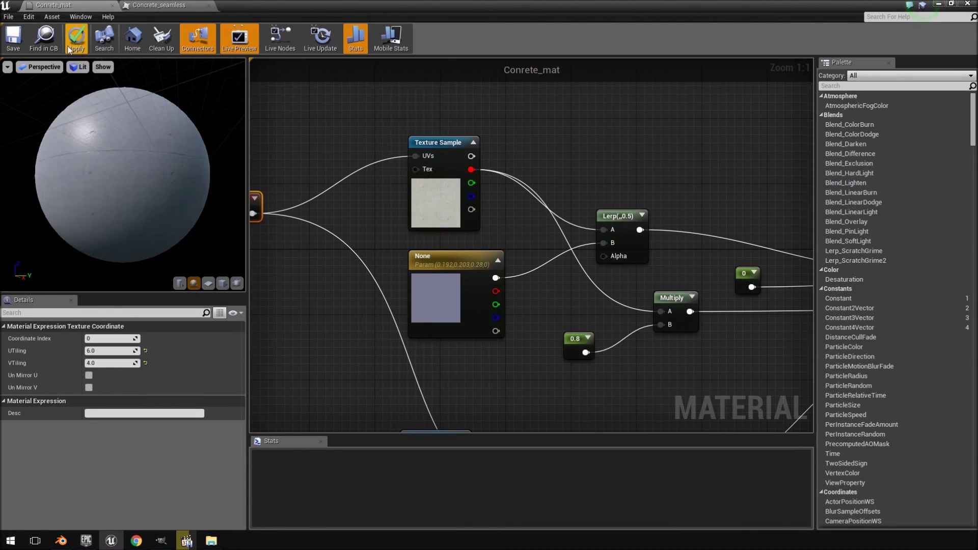
{"action": "key", "text": "Return"}
- Move the material editor window aside and assign Conrete_mat from the Materials folder to the dark wall behind the couch
{"action": "double_click", "coordinate": [568, 9]}
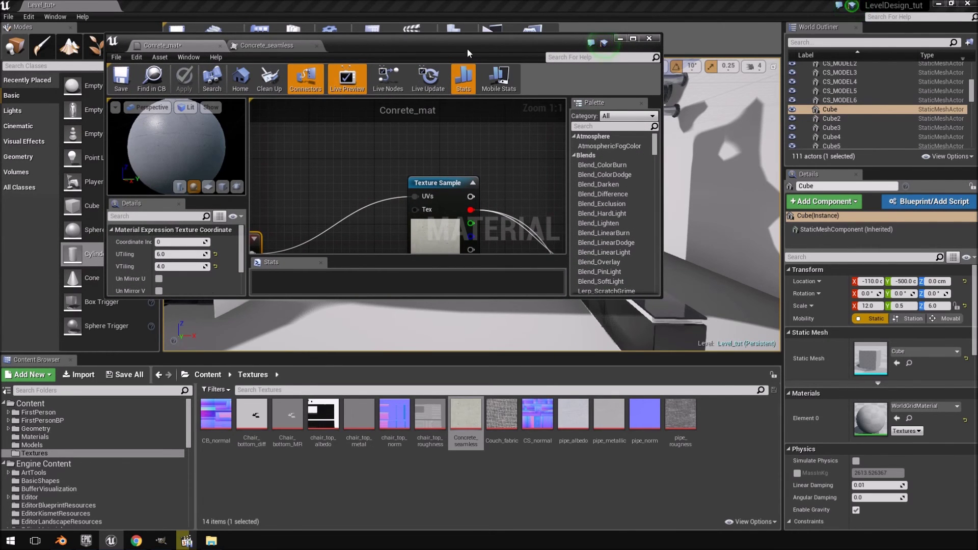
{"action": "left_click", "coordinate": [35, 437]}
{"action": "left_click_drag", "start_coordinate": [612, 41], "coordinate": [3, 56]}
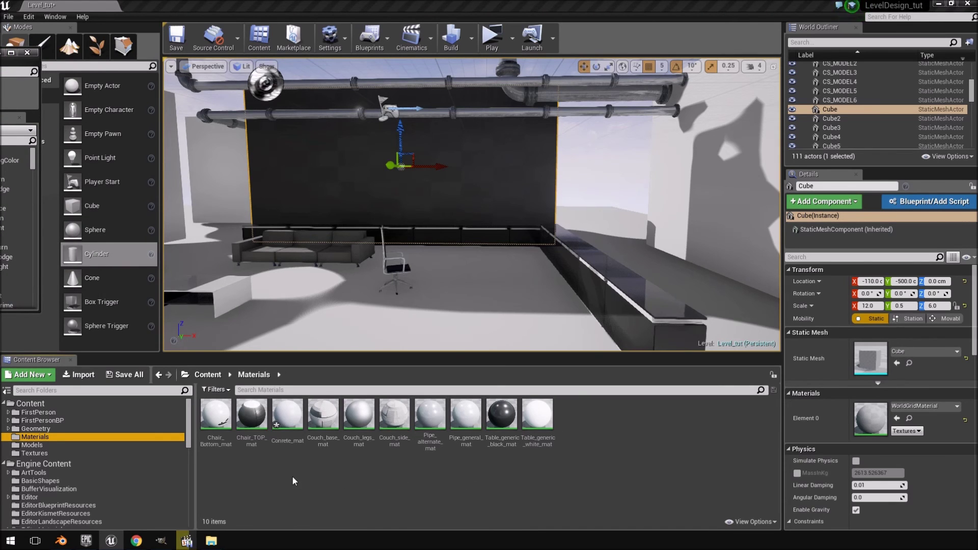
{"action": "left_click", "coordinate": [288, 414]}
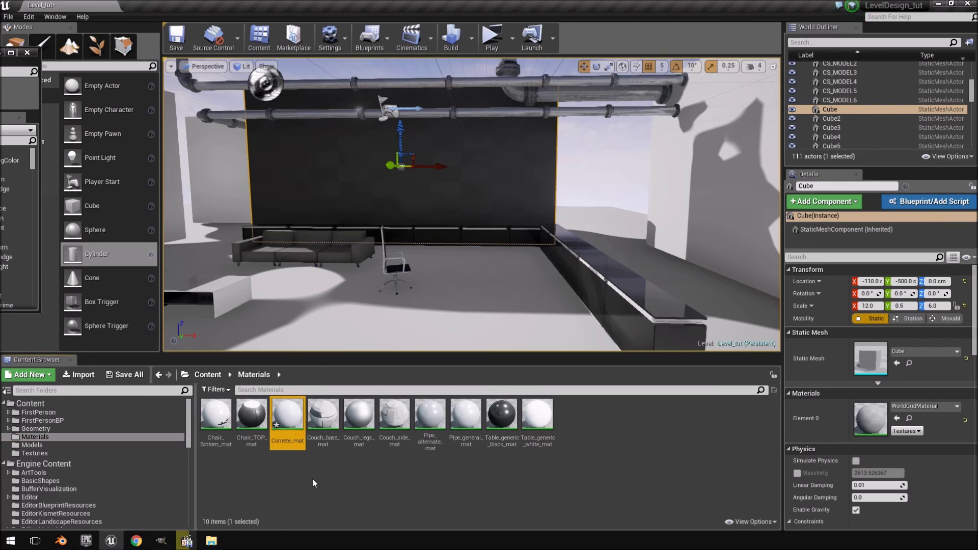
{"action": "left_click_drag", "start_coordinate": [287, 414], "coordinate": [496, 196]}
- Assign Conrete_mat to the three remaining walls around the room
{"action": "right_click_drag", "start_coordinate": [495, 196], "coordinate": [549, 176]}
{"action": "key", "text": "w"}
{"action": "key", "text": "w"}
{"action": "key", "text": "w"}
{"action": "right_click_drag", "start_coordinate": [472, 205], "coordinate": [252, 158]}
{"action": "key", "text": "a"}
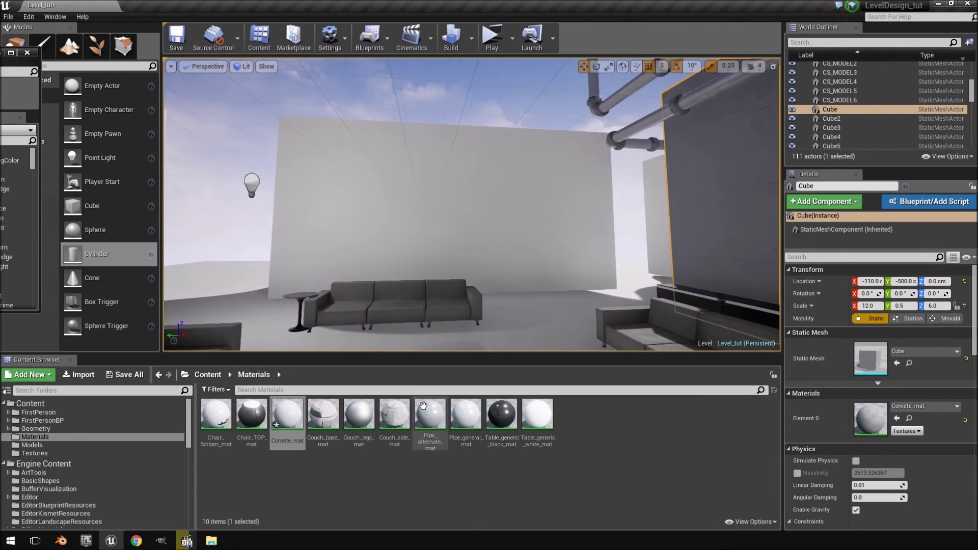
{"action": "left_click_drag", "start_coordinate": [286, 419], "coordinate": [509, 254]}
{"action": "right_click_drag", "start_coordinate": [509, 254], "coordinate": [662, 254]}
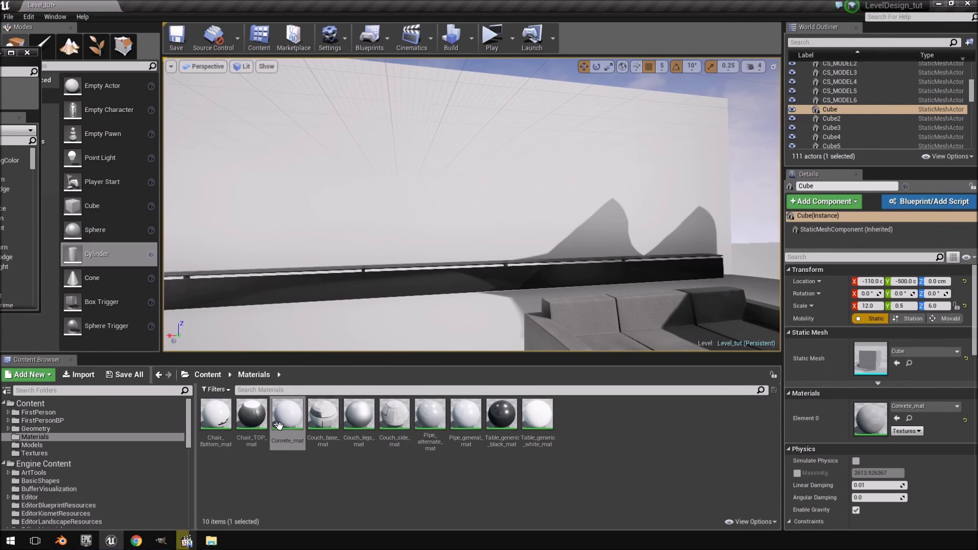
{"action": "left_click_drag", "start_coordinate": [287, 419], "coordinate": [497, 210]}
{"action": "right_click_drag", "start_coordinate": [454, 282], "coordinate": [255, 282]}
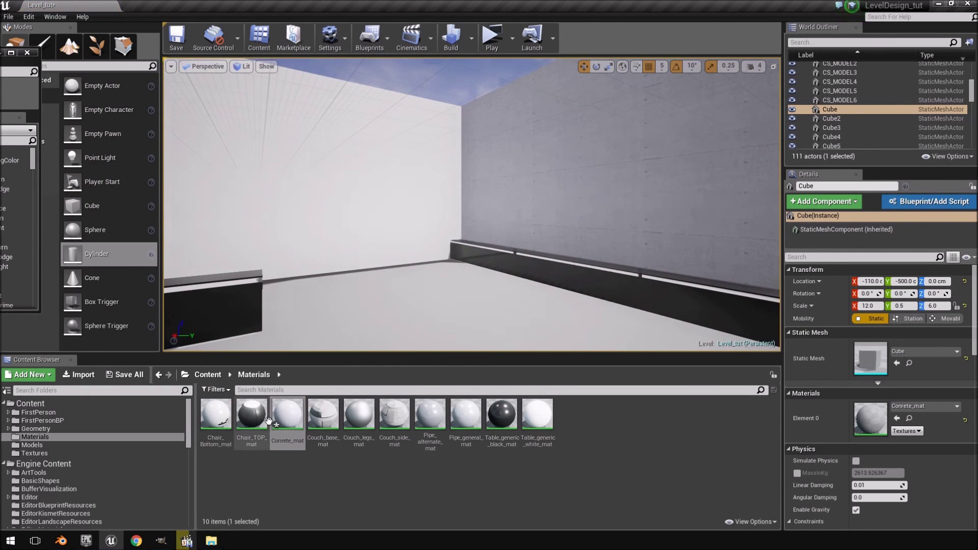
{"action": "left_click_drag", "start_coordinate": [286, 419], "coordinate": [316, 197]}
- Inspect the concrete wall up close, checking its tiling, bumps and reflections at a grazing angle
{"action": "right_click_drag", "start_coordinate": [316, 198], "coordinate": [168, 198]}
{"action": "right_click_drag", "start_coordinate": [472, 203], "coordinate": [509, 204]}
{"action": "key", "text": "w"}
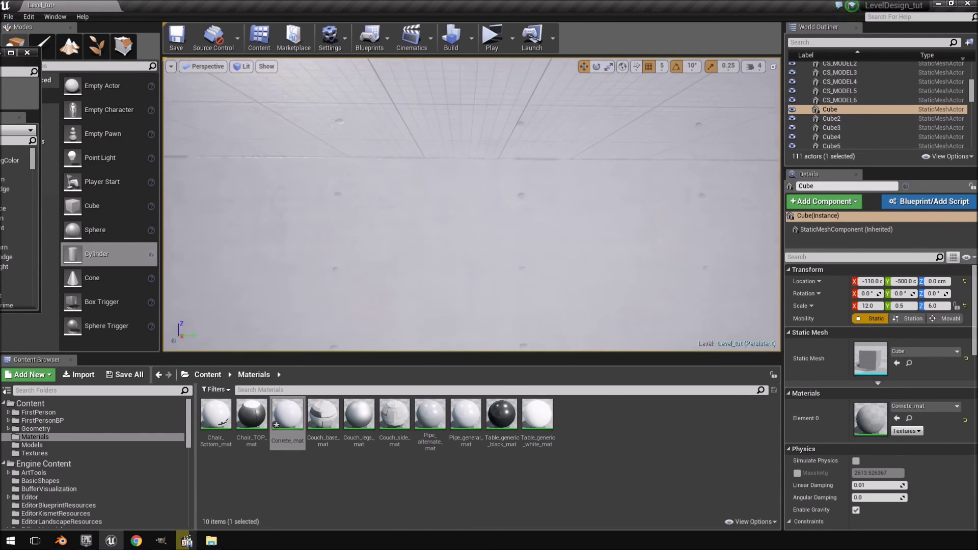
{"action": "right_click_drag", "start_coordinate": [472, 203], "coordinate": [393, 133]}
{"action": "key", "text": "w"}
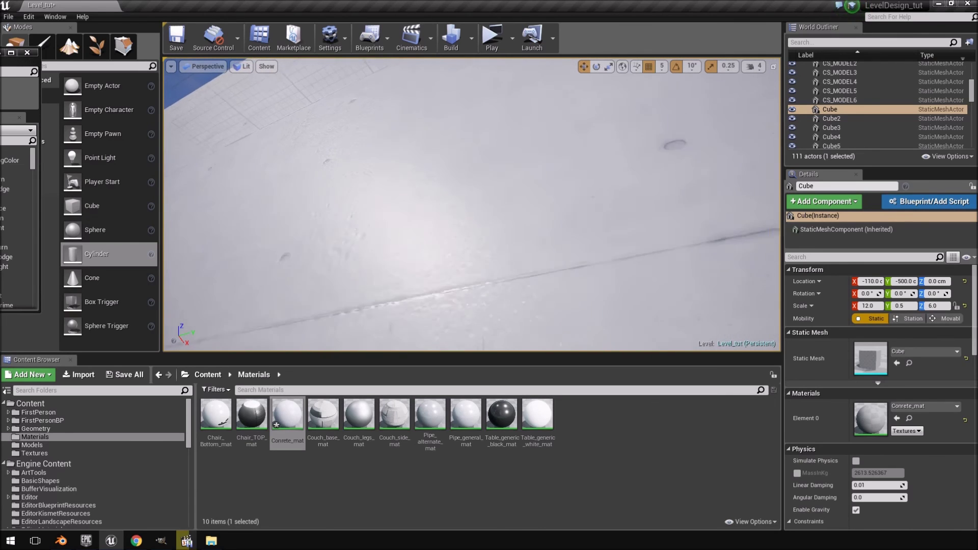
{"action": "right_click_drag", "start_coordinate": [472, 204], "coordinate": [545, 199]}
- Look around the room and compare how the concrete material appears on the lit and shadowed walls
{"action": "right_click_drag", "start_coordinate": [472, 203], "coordinate": [204, 204]}
{"action": "key", "text": "a"}
{"action": "key", "text": "w"}
{"action": "right_click_drag", "start_coordinate": [435, 218], "coordinate": [396, 220]}
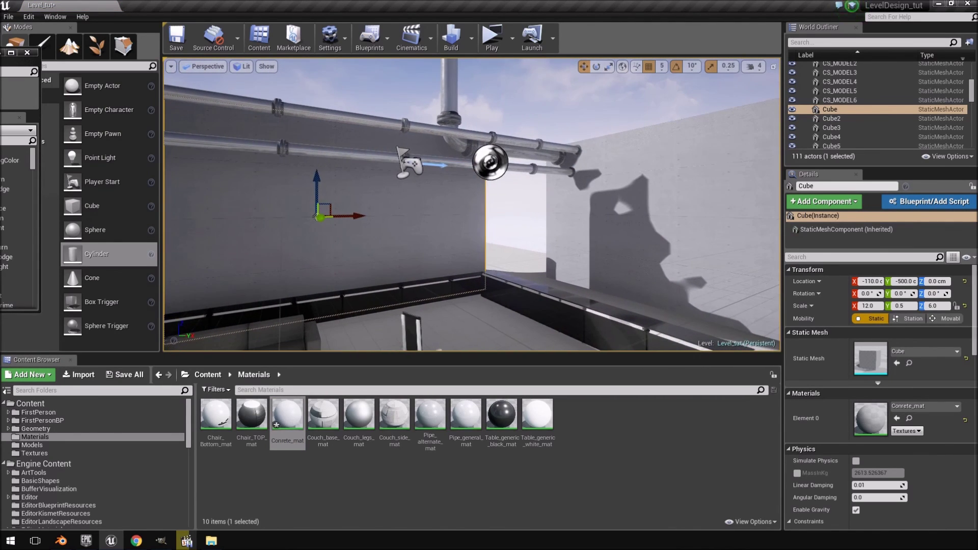
{"action": "key", "text": "f"}
{"action": "right_click_drag", "start_coordinate": [420, 231], "coordinate": [420, 231]}
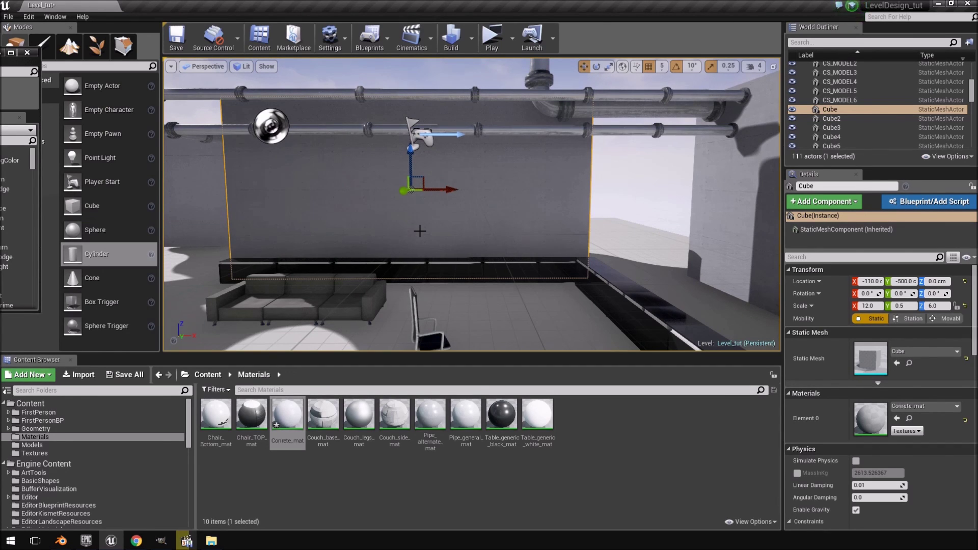
{"action": "right_click_drag", "start_coordinate": [407, 258], "coordinate": [448, 258]}
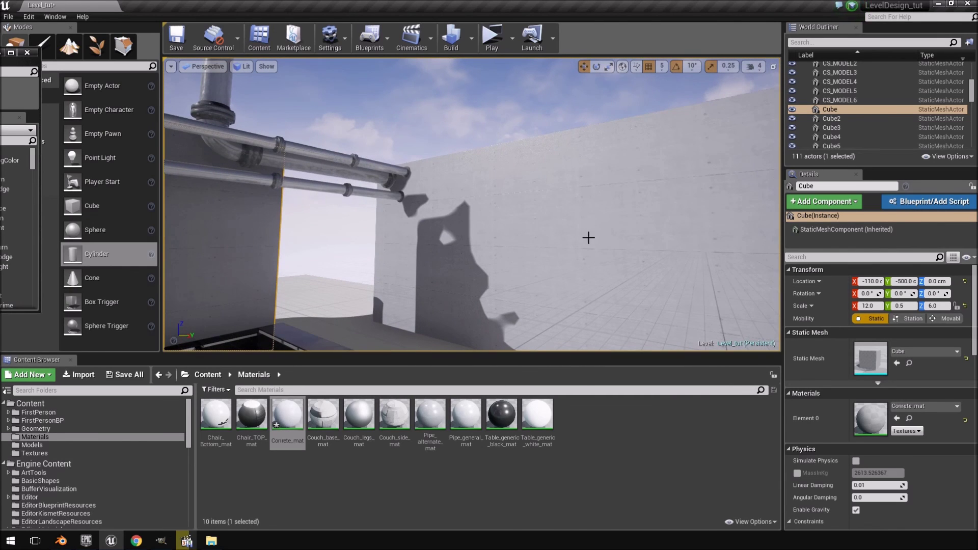
{"action": "right_click_drag", "start_coordinate": [545, 218], "coordinate": [675, 218]}
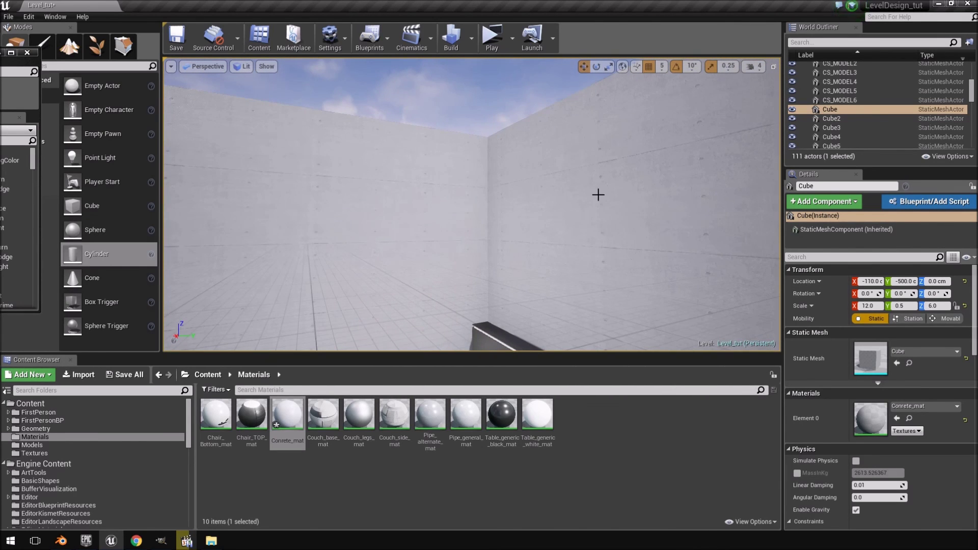
{"action": "key", "text": "3"}
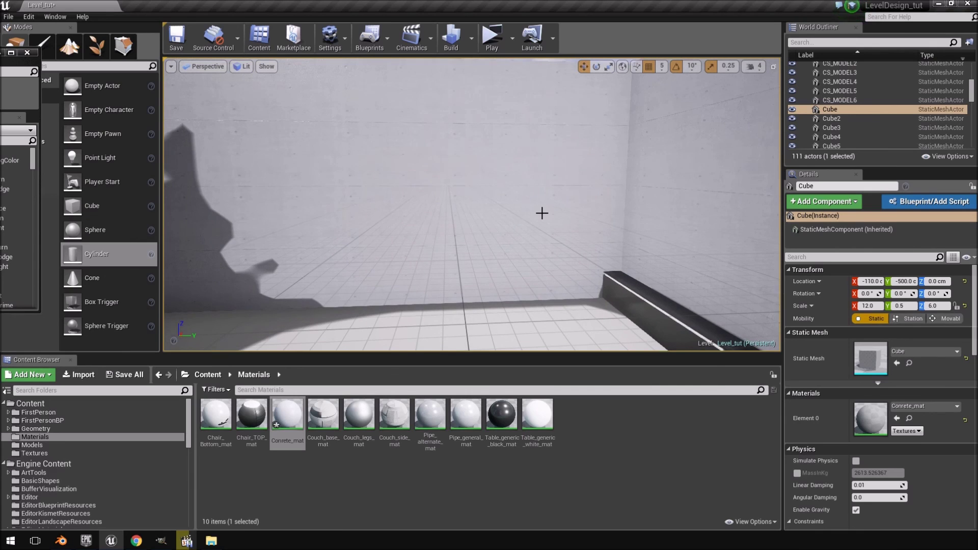
{"action": "key", "text": "4"}
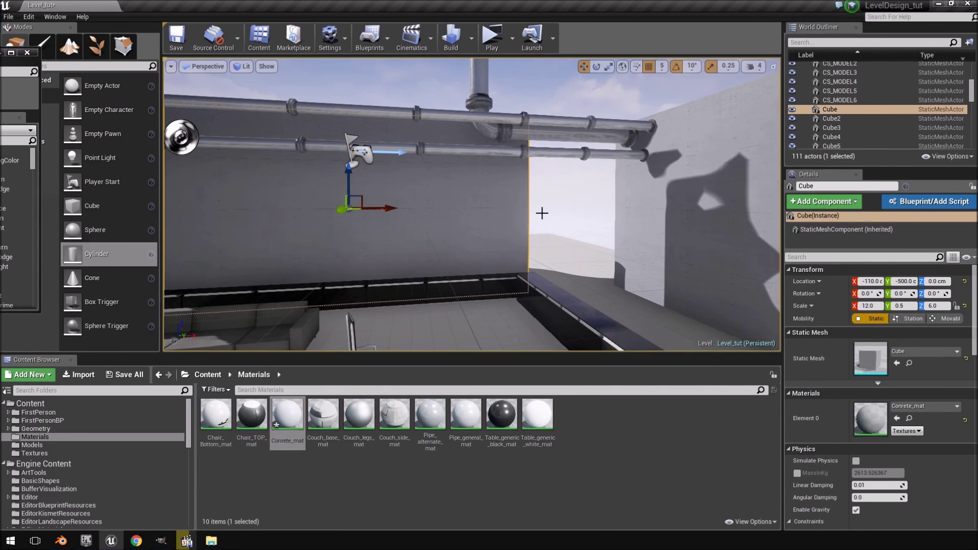